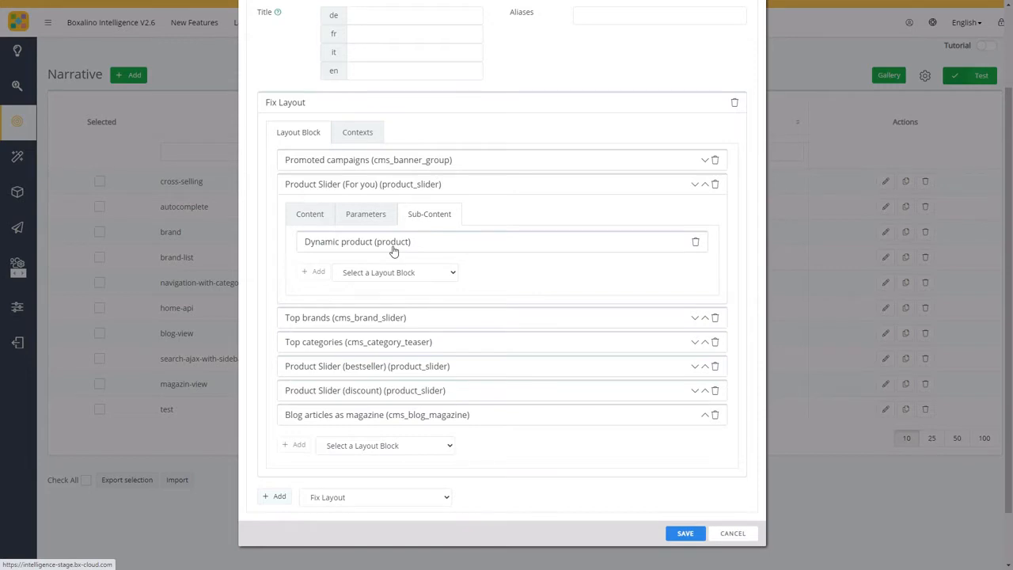
# Open the content settings of the For you product slider and highlight its accessor value.
pyautogui.click(319, 219)
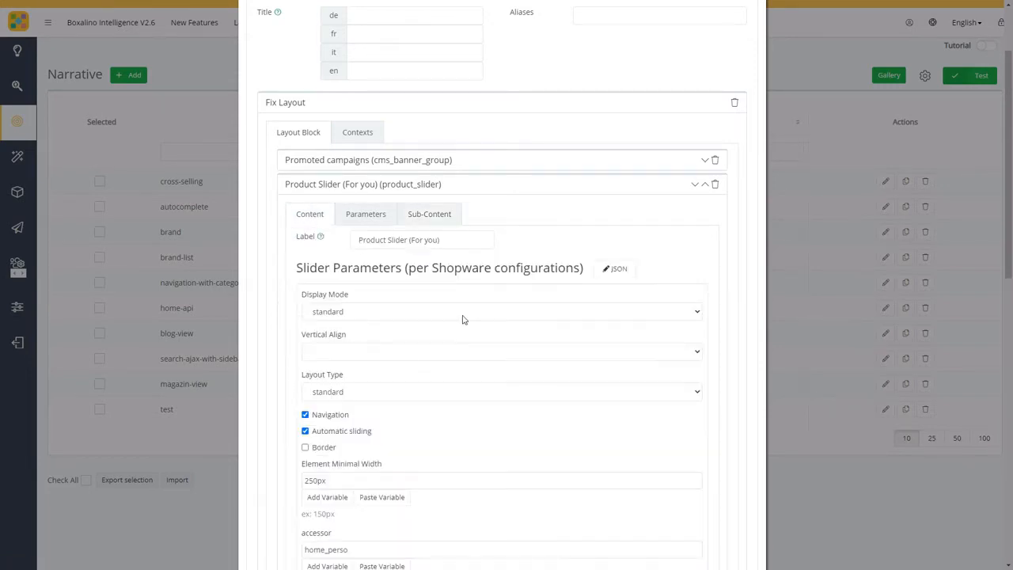
pyautogui.scroll(-2, 463, 319)
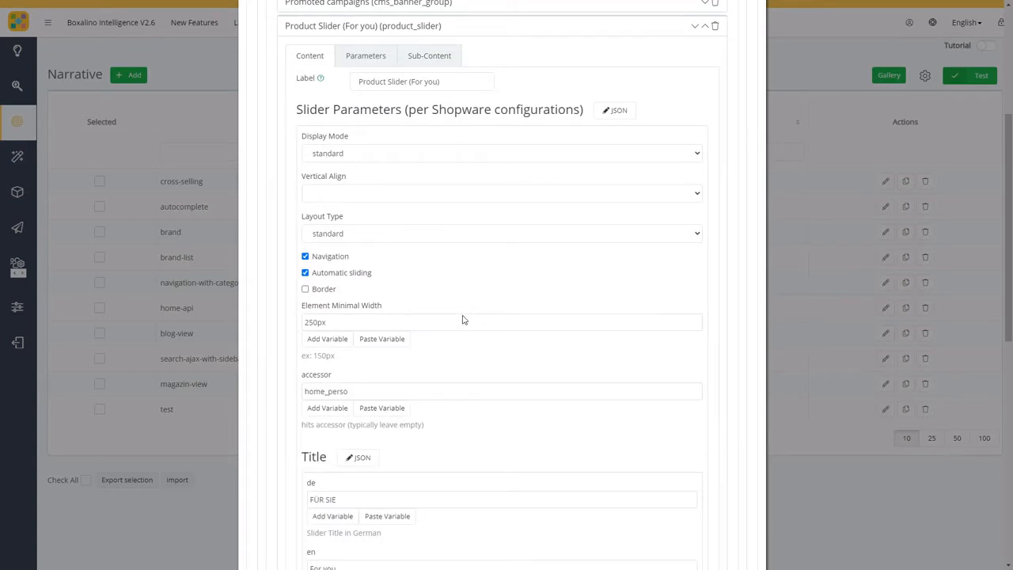
pyautogui.click(366, 390)
pyautogui.doubleClick(335, 390)
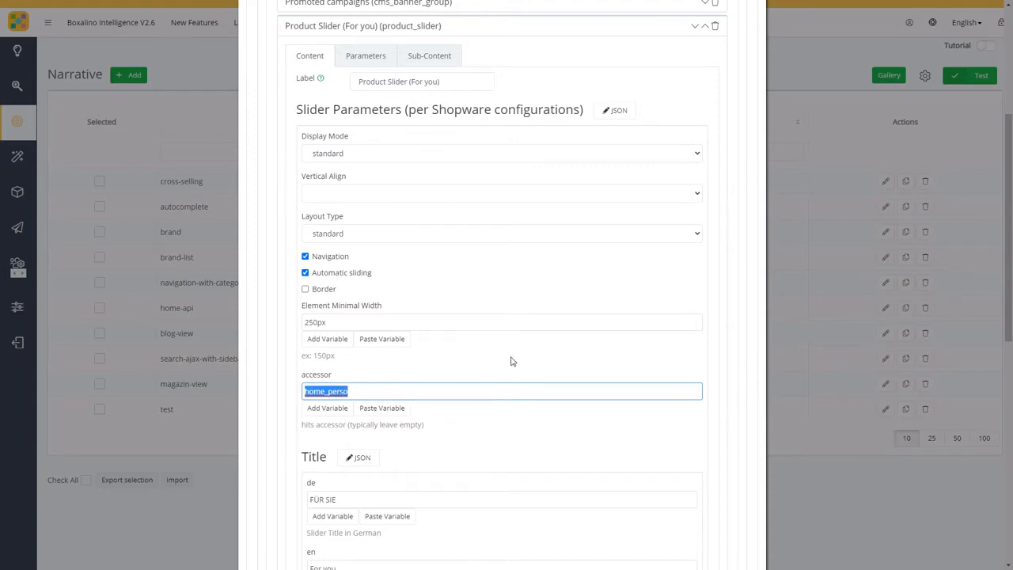
# Compare the narrative's assigned widget with the accessor of the For you product slider, and collapse that slider block.
pyautogui.scroll(5, 517, 359)
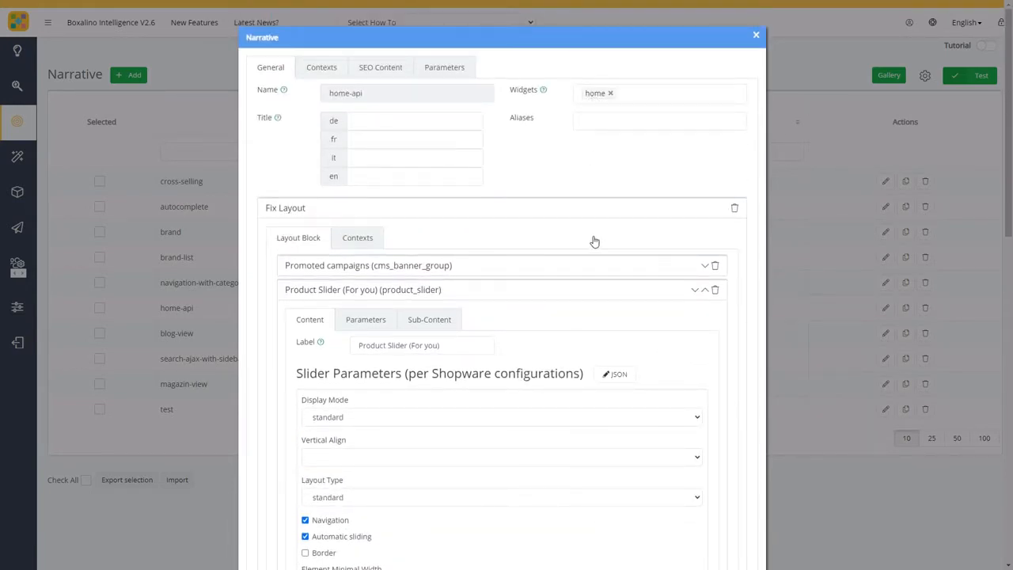
pyautogui.scroll(-3, 559, 280)
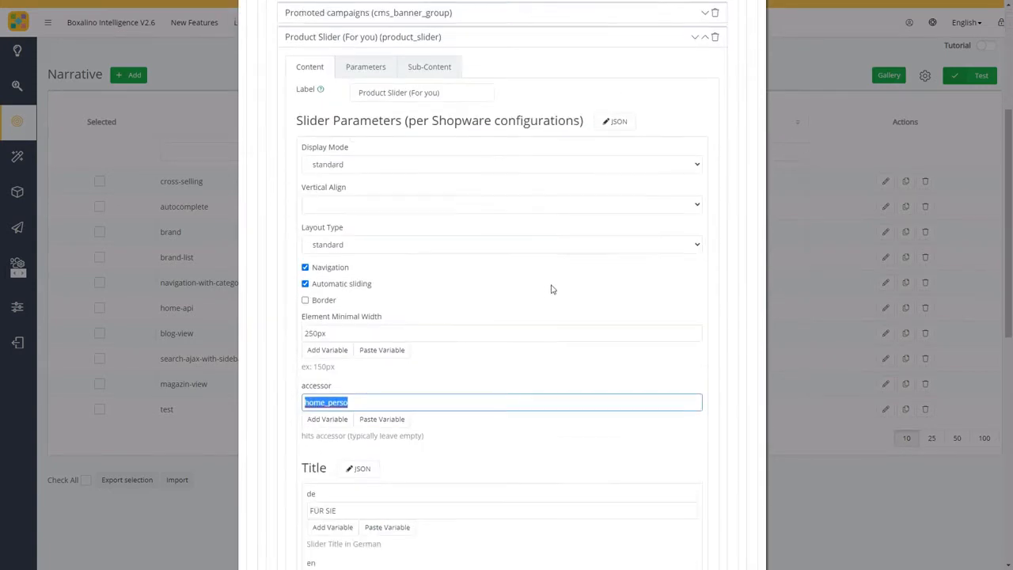
pyautogui.scroll(3, 552, 290)
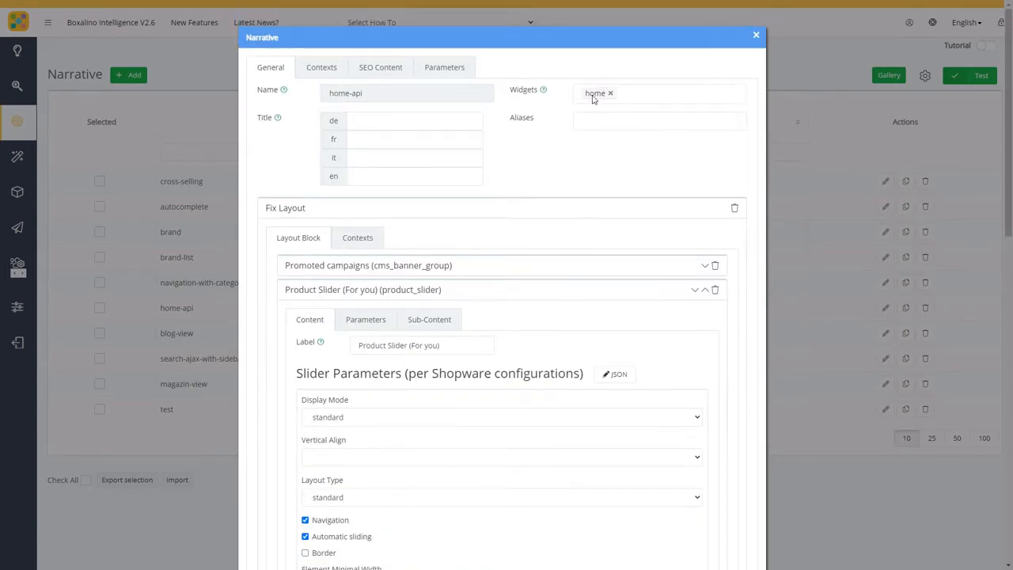
pyautogui.scroll(-5, 562, 198)
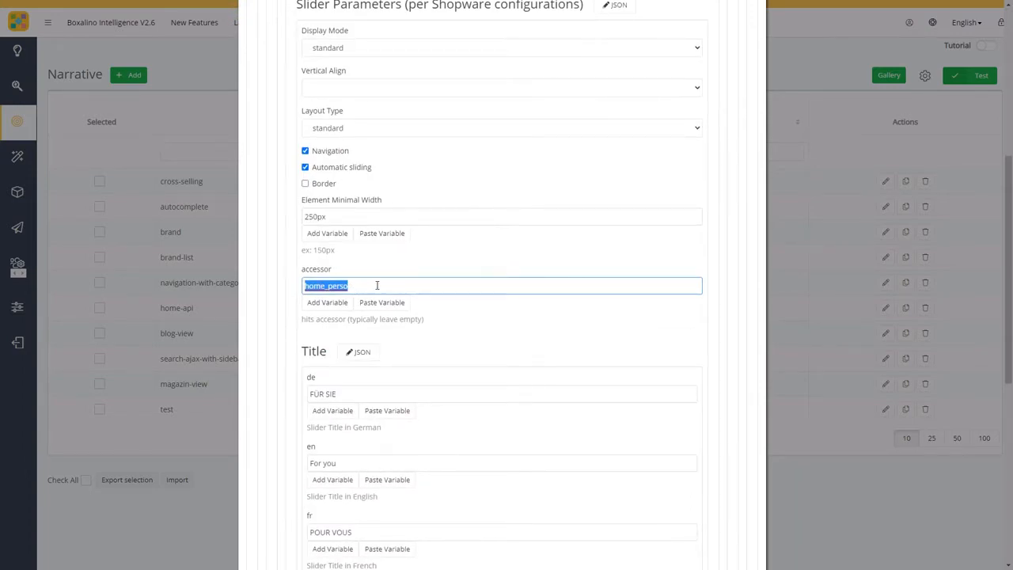
pyautogui.scroll(3, 376, 285)
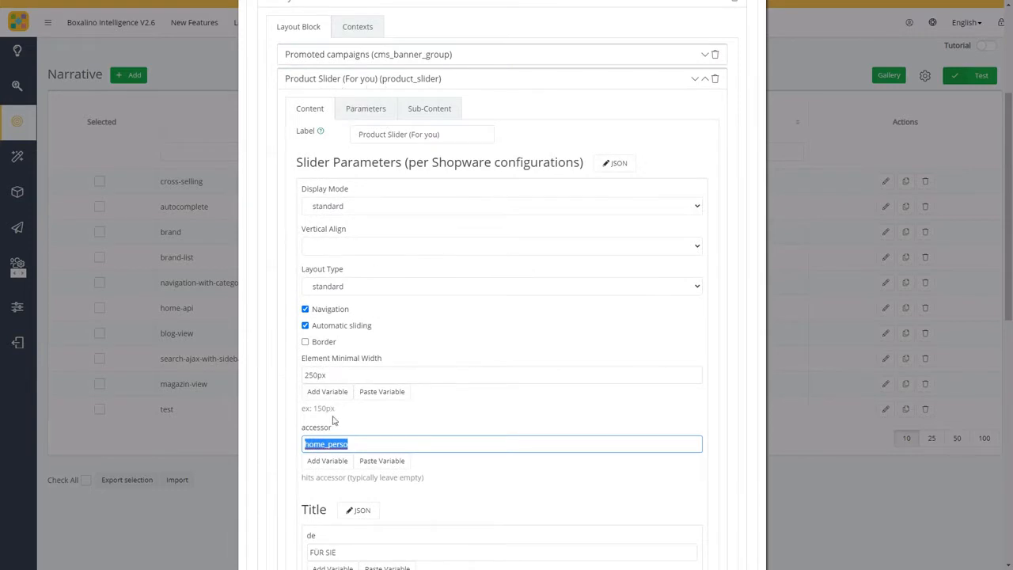
pyautogui.click(391, 80)
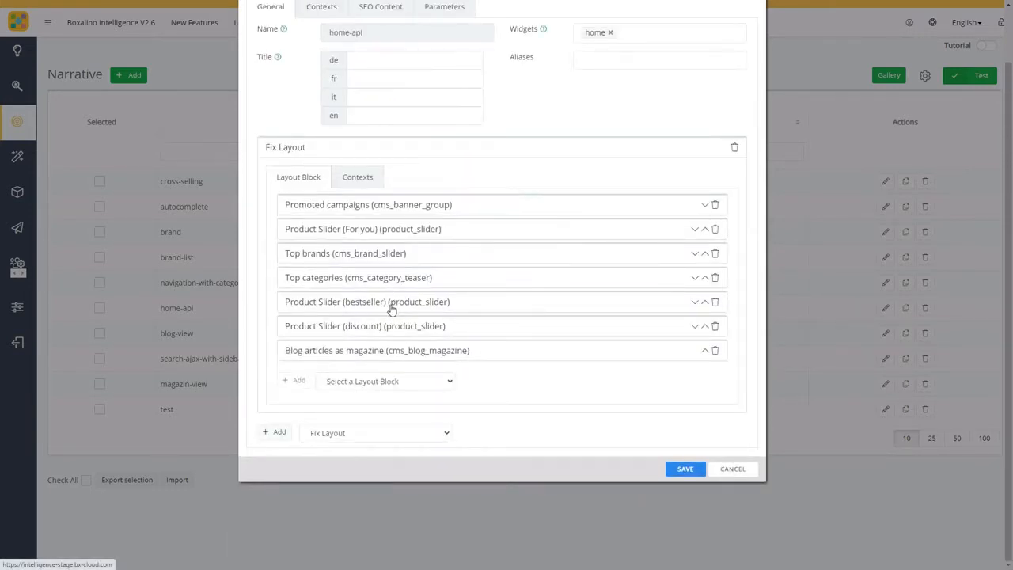
# Inspect the accessor in the content settings of the bestseller product slider, and collapse the block.
pyautogui.click(364, 309)
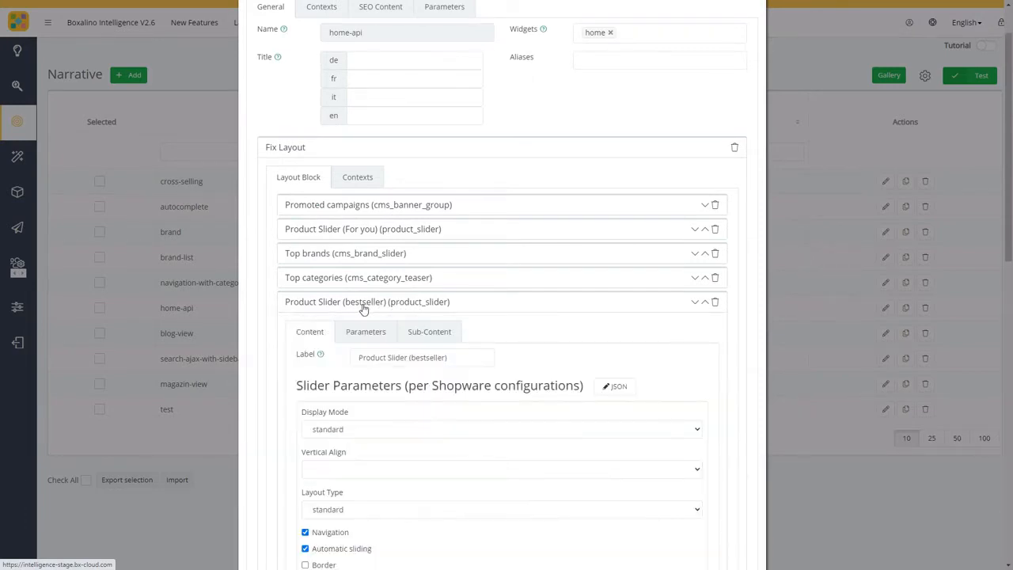
pyautogui.scroll(-3, 342, 318)
pyautogui.scroll(-2, 363, 214)
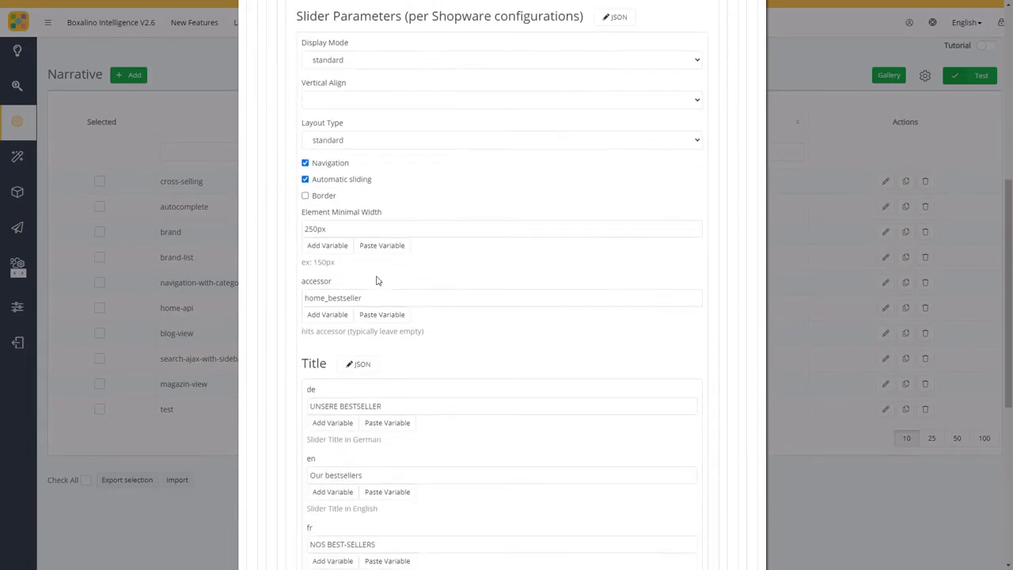
pyautogui.moveTo(363, 298); pyautogui.dragTo(300, 306)
pyautogui.scroll(3, 452, 262)
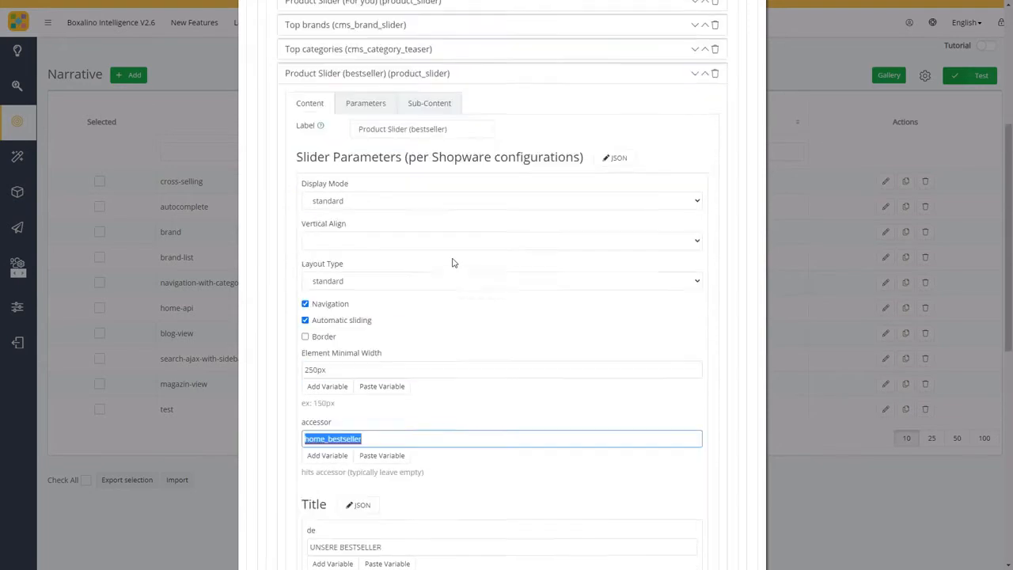
pyautogui.click(348, 146)
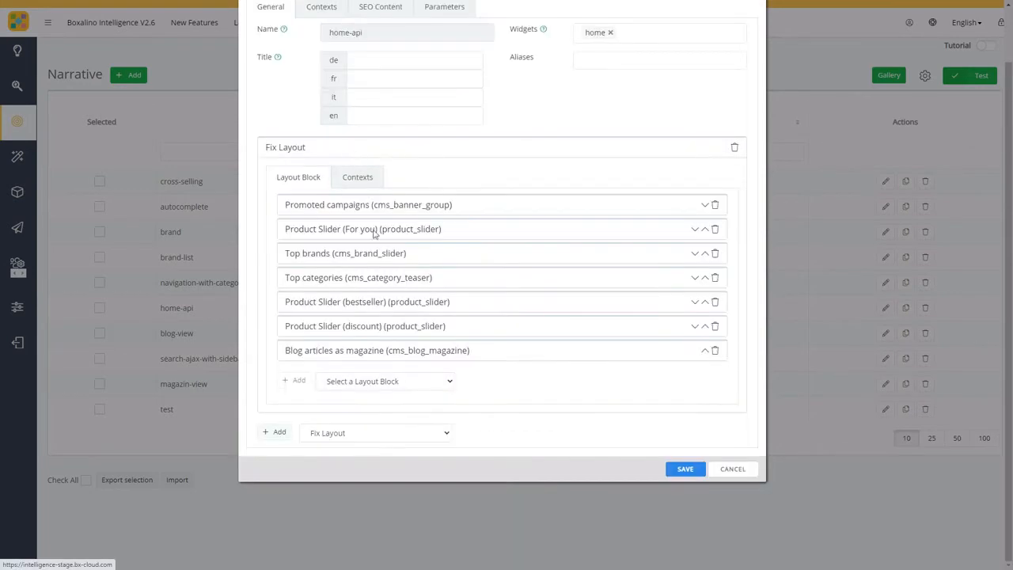
# Inspect the accessor in the content settings of the discount product slider, and collapse the block.
pyautogui.click(370, 326)
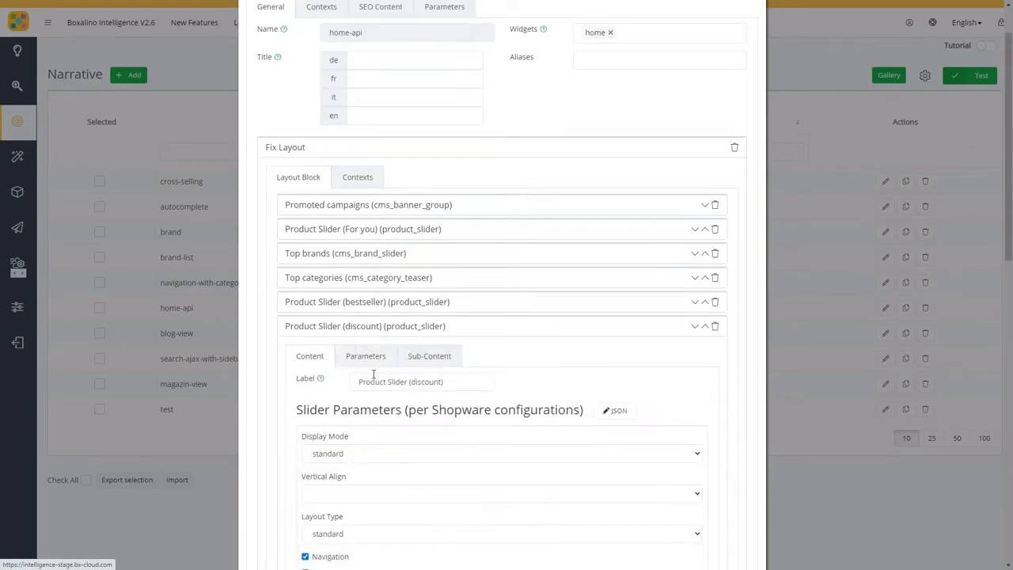
pyautogui.scroll(-5, 372, 364)
pyautogui.click(364, 217)
pyautogui.doubleClick(364, 217)
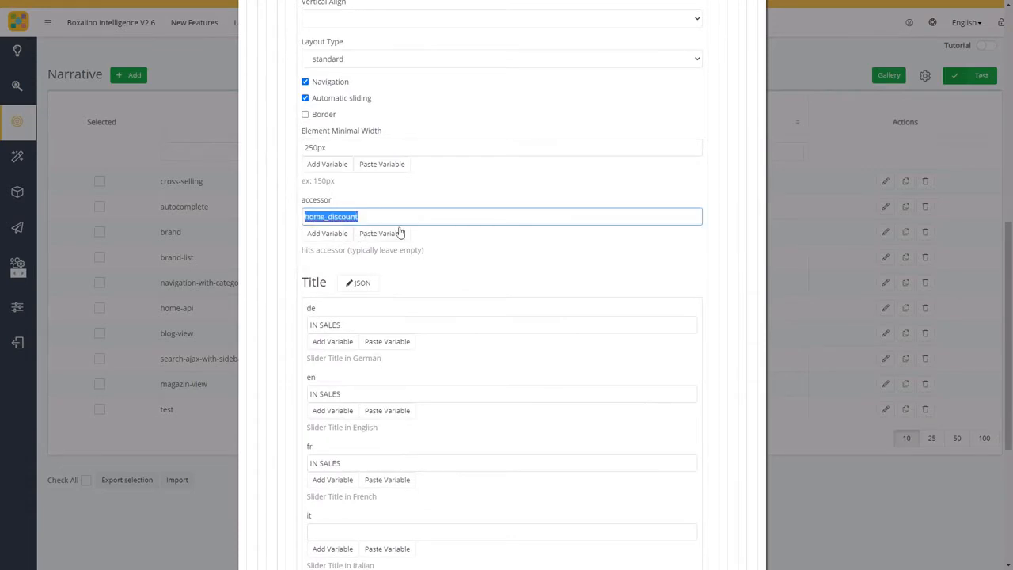
pyautogui.scroll(5, 434, 219)
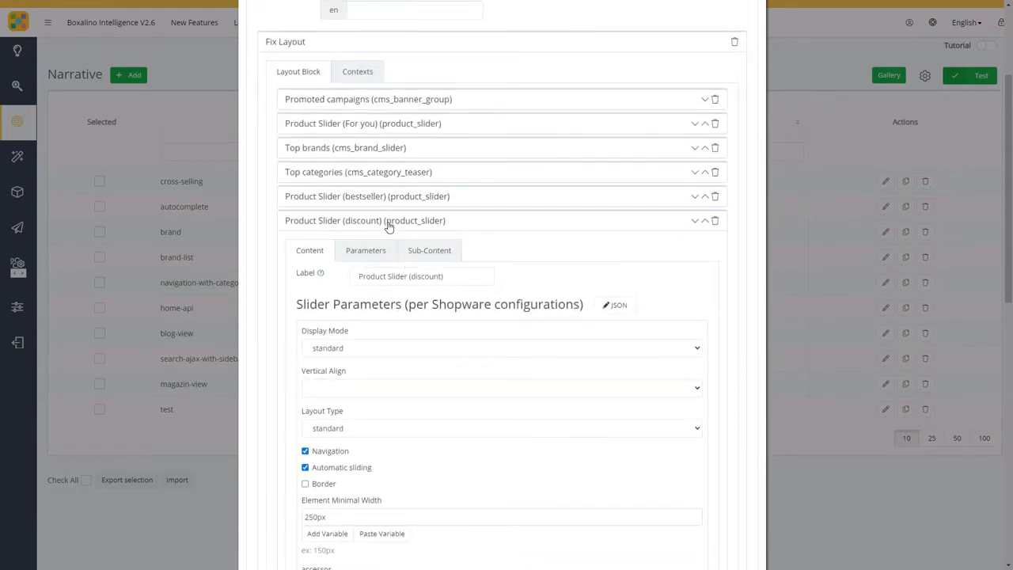
pyautogui.click(389, 224)
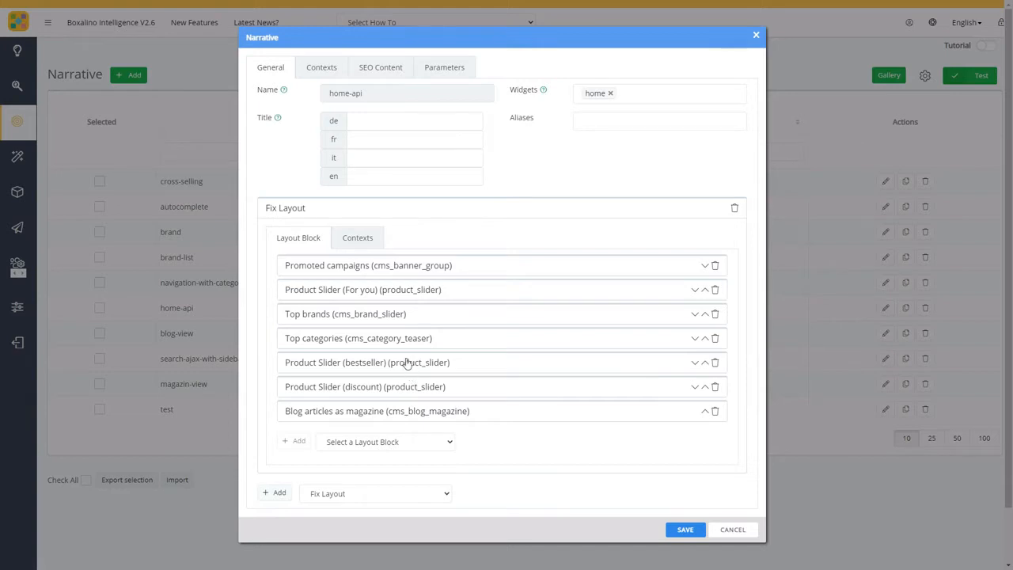
# Examine the content settings of the Dynamic product block in the For you slider's sub-content, and collapse that block.
pyautogui.click(405, 291)
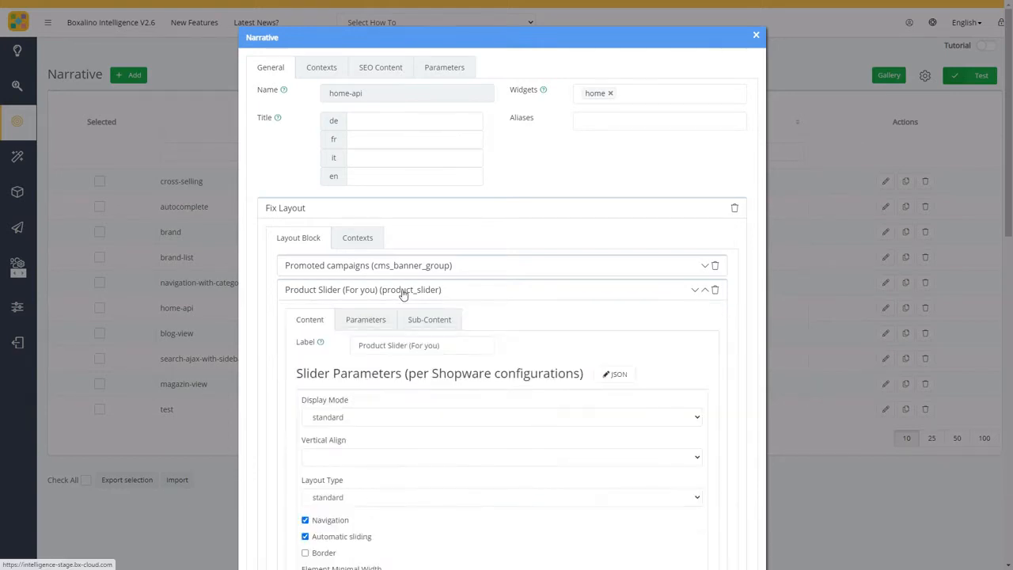
pyautogui.click(427, 321)
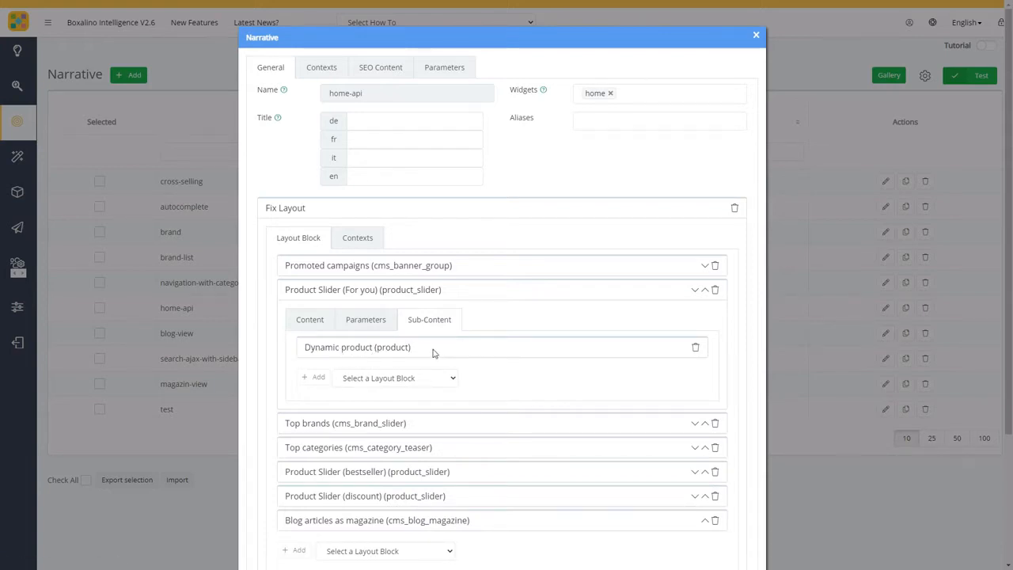
pyautogui.click(389, 355)
pyautogui.scroll(-3, 582, 380)
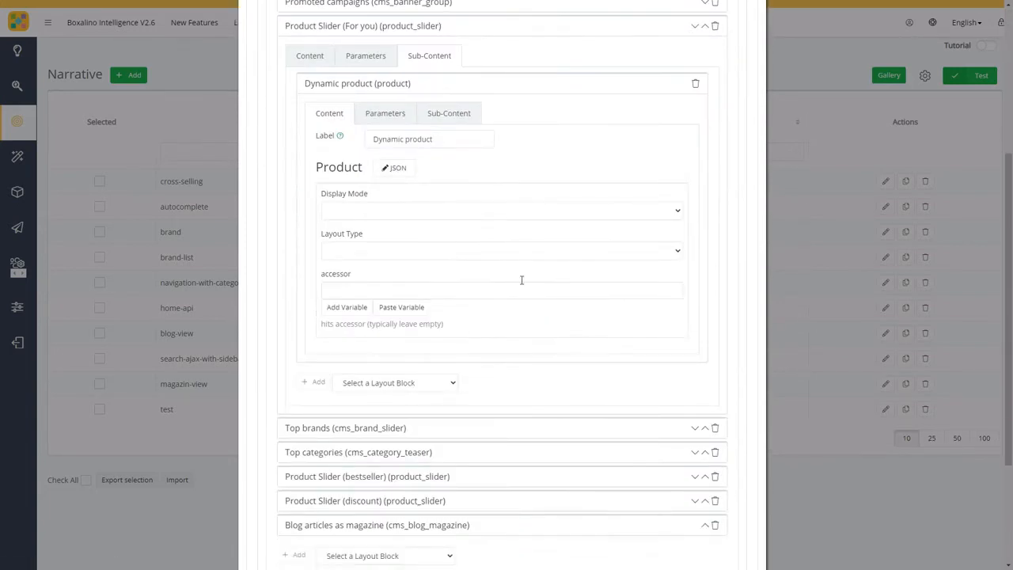
pyautogui.scroll(2, 499, 254)
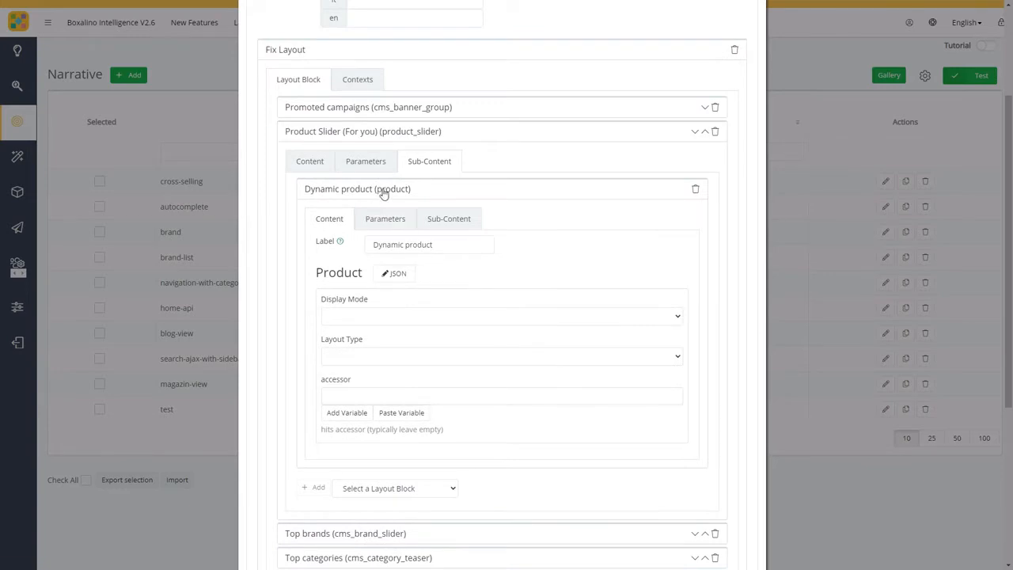
pyautogui.click(383, 194)
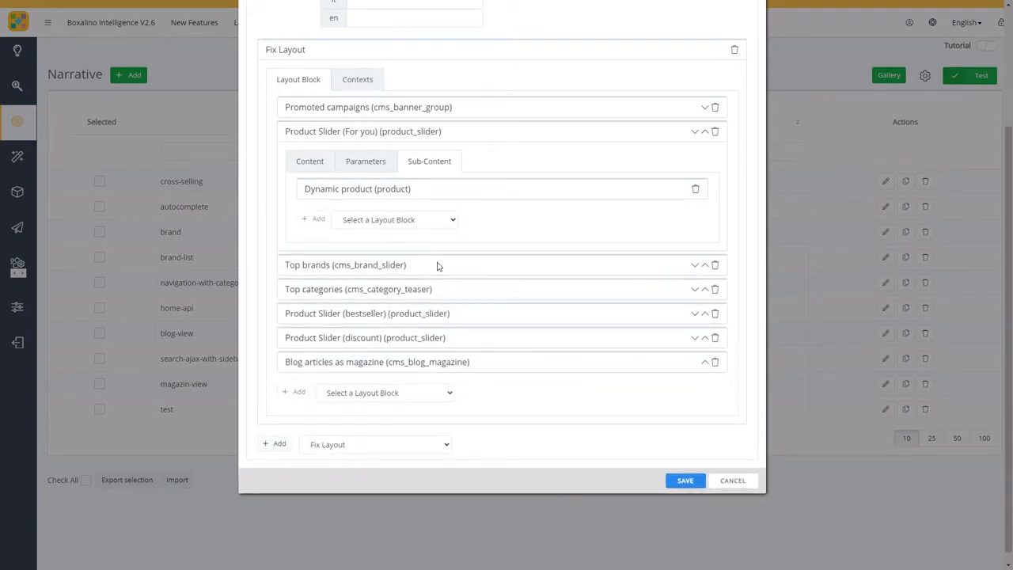
# Replace the Dynamic product block in the For you slider's sub-content with a new product layout block.
pyautogui.click(696, 188)
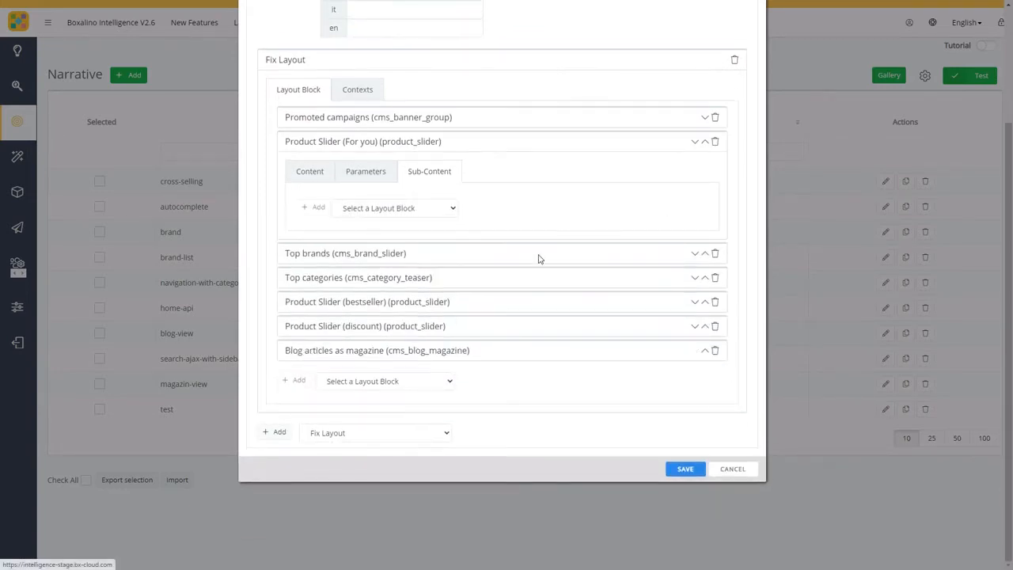
pyautogui.click(440, 211)
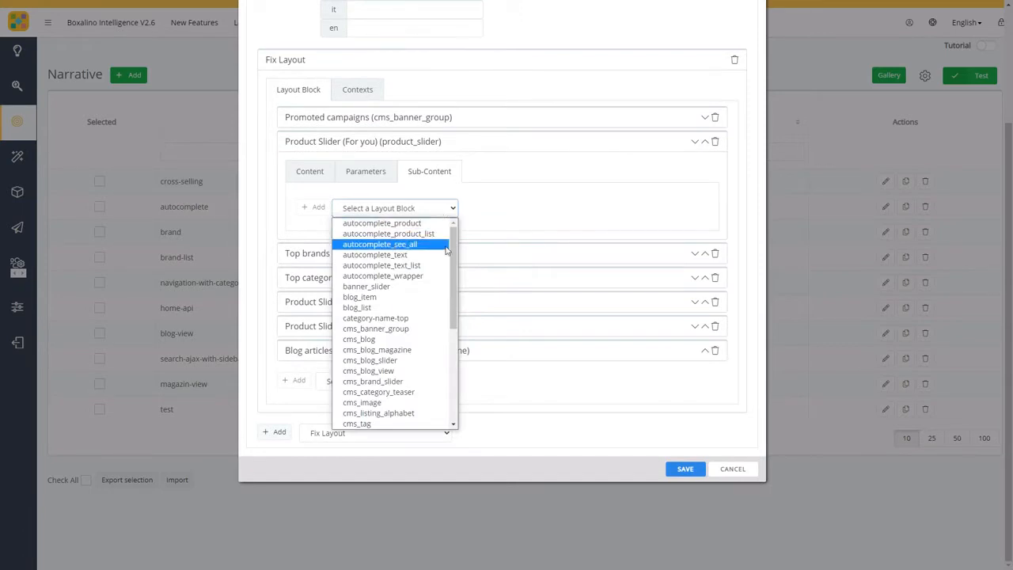
pyautogui.scroll(-5, 420, 333)
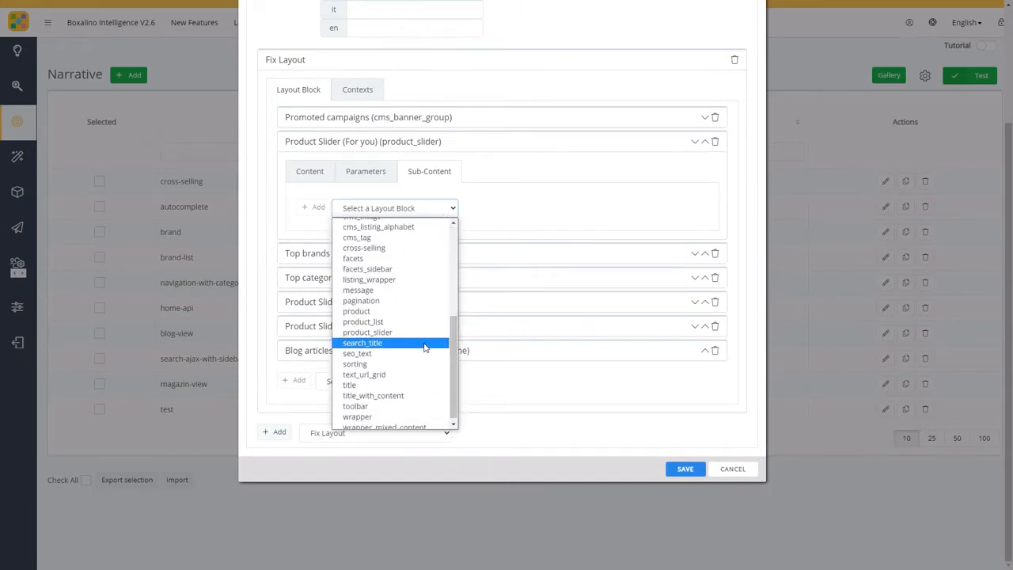
pyautogui.click(395, 311)
pyautogui.click(316, 207)
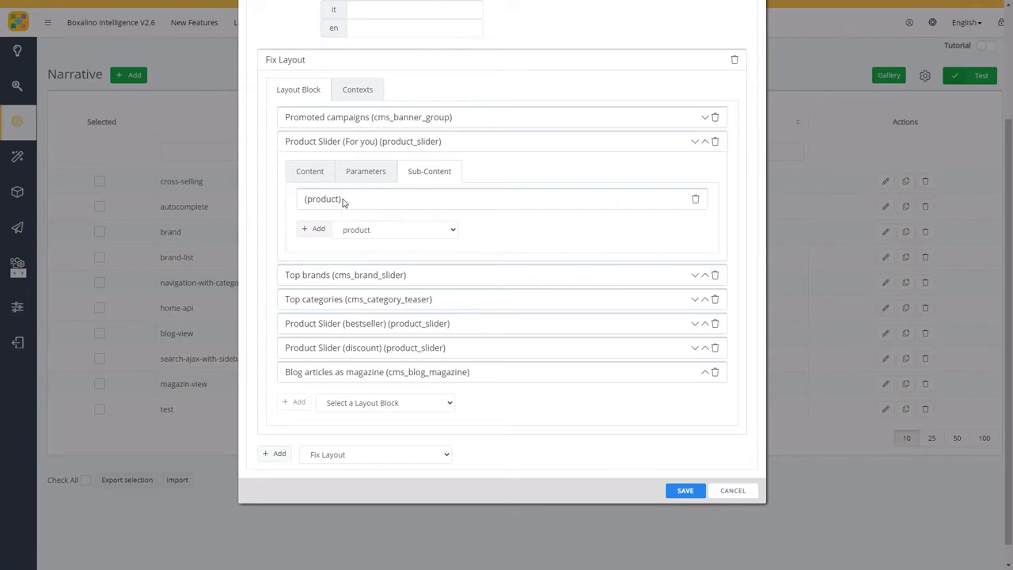
# View the sub-content blocks of the Top categories teaser and return to the For you product slider.
pyautogui.click(353, 300)
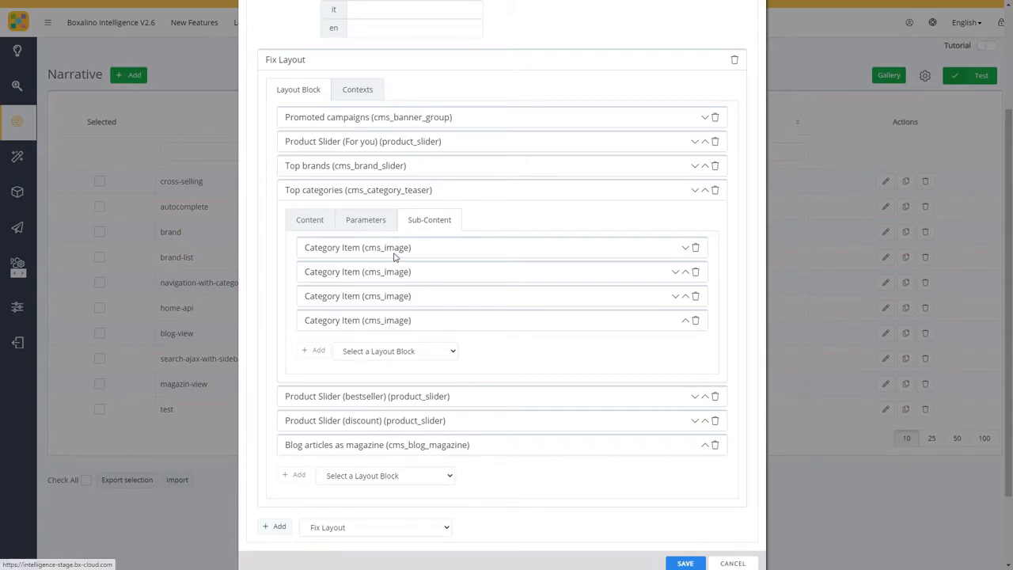
pyautogui.click(405, 142)
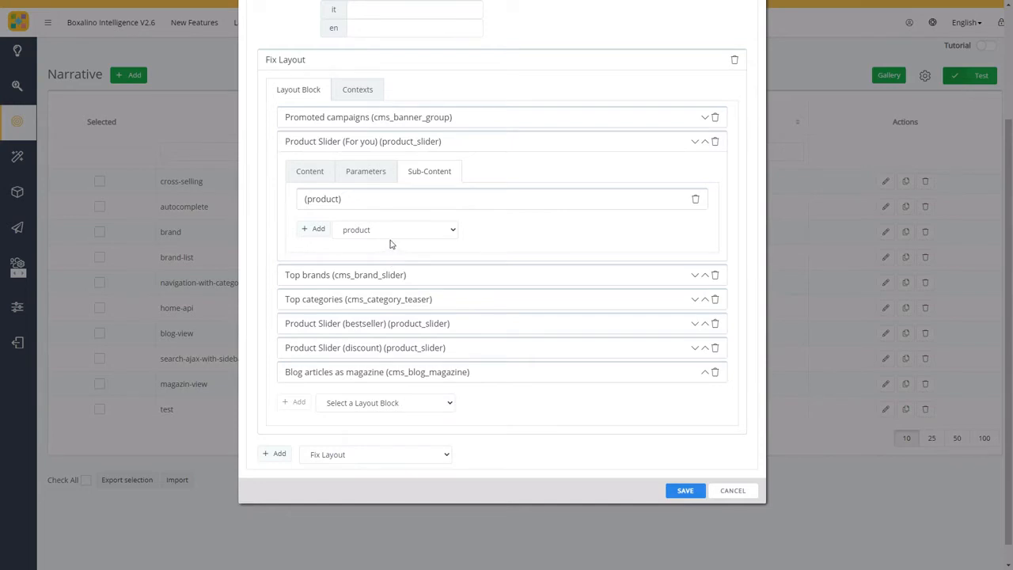
# Review the For you slider's parameters, accessor and titles, check its sub-content again, and collapse the block.
pyautogui.click(313, 179)
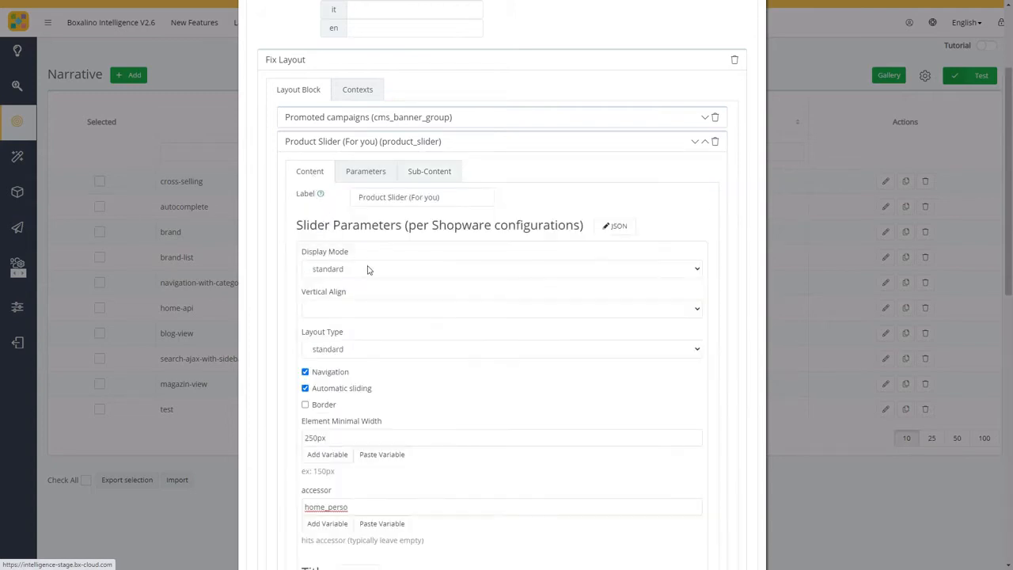
pyautogui.scroll(-1, 368, 268)
pyautogui.scroll(-2, 368, 269)
pyautogui.scroll(4, 369, 266)
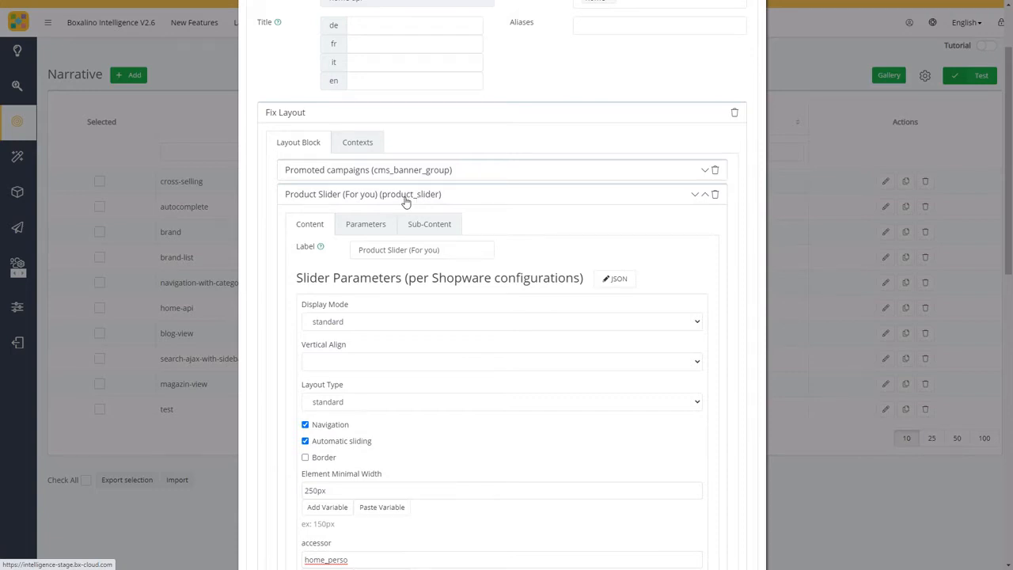
pyautogui.scroll(-3, 436, 339)
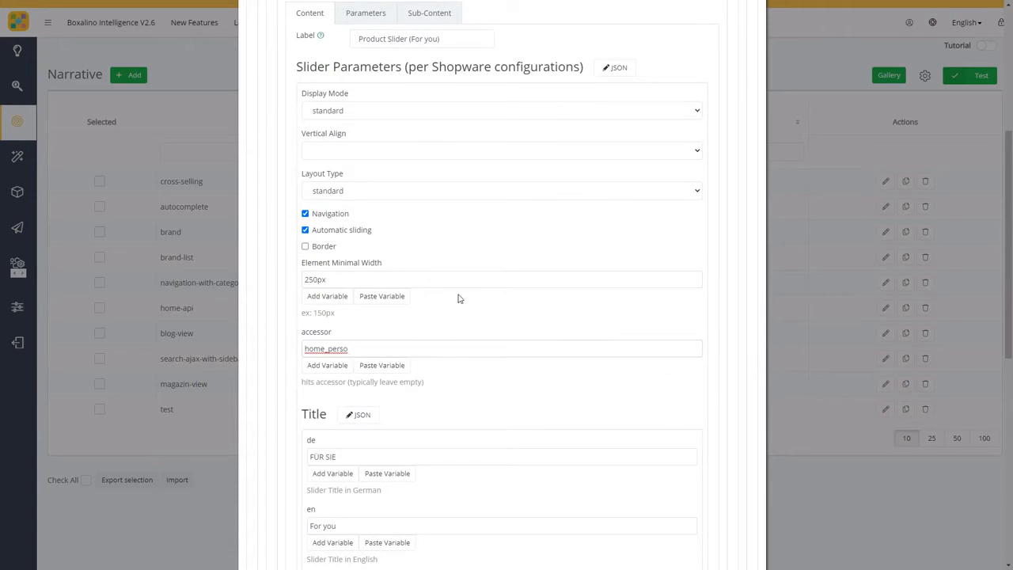
pyautogui.scroll(3, 457, 298)
pyautogui.click(438, 226)
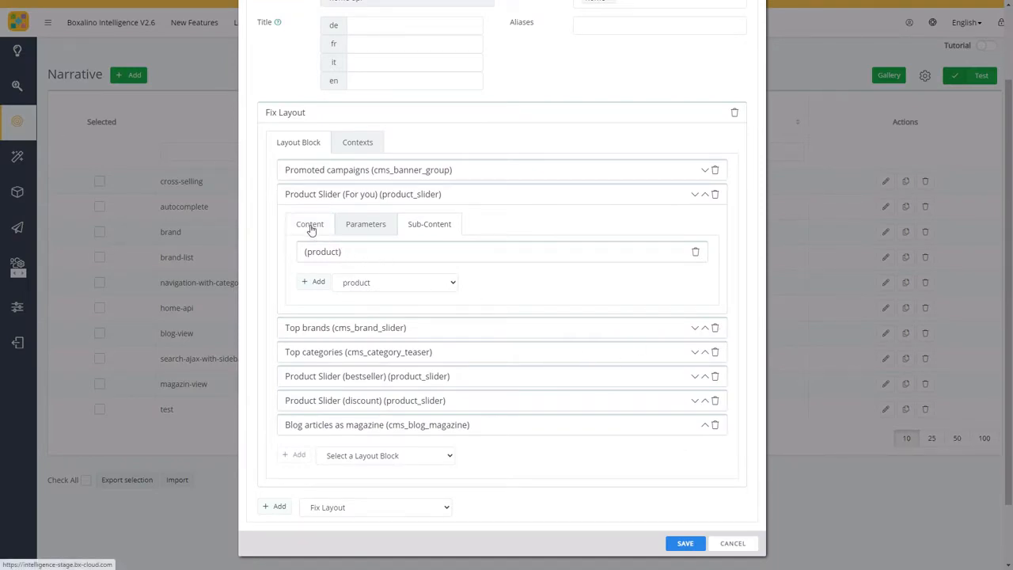
pyautogui.click(312, 197)
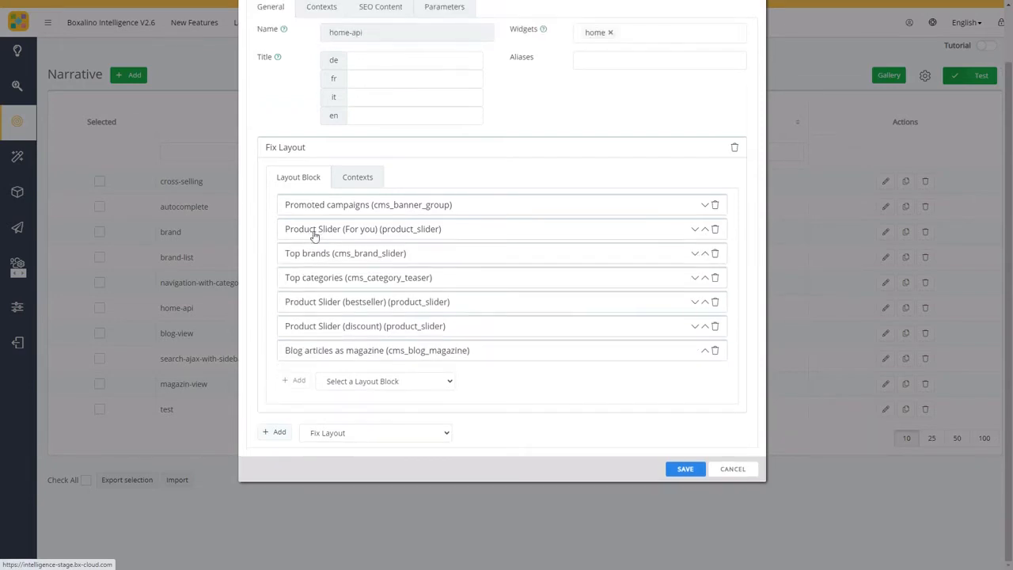
# Open the bestseller product slider's content settings and highlight its accessor value.
pyautogui.click(311, 302)
pyautogui.scroll(-3, 373, 437)
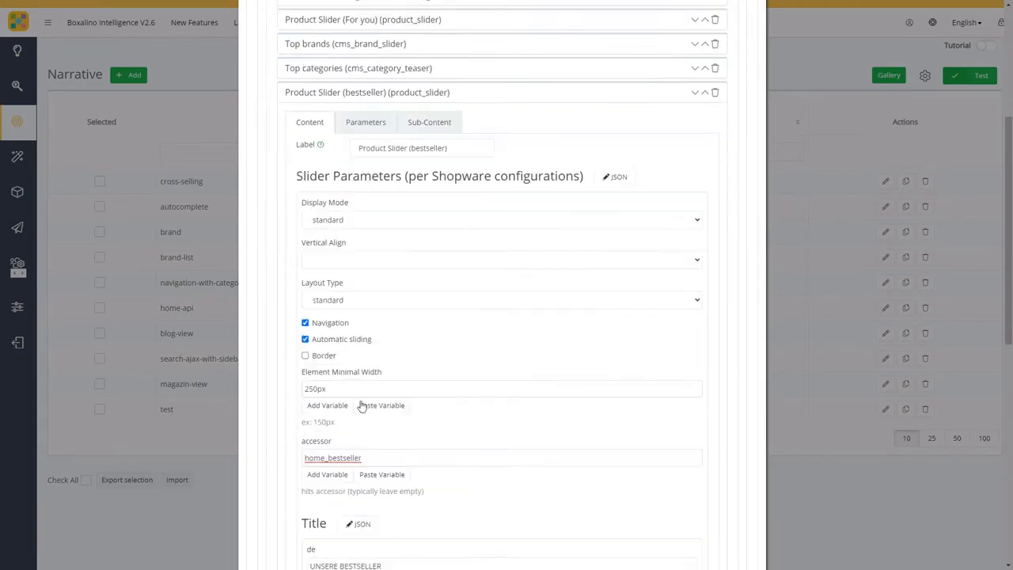
pyautogui.doubleClick(336, 456)
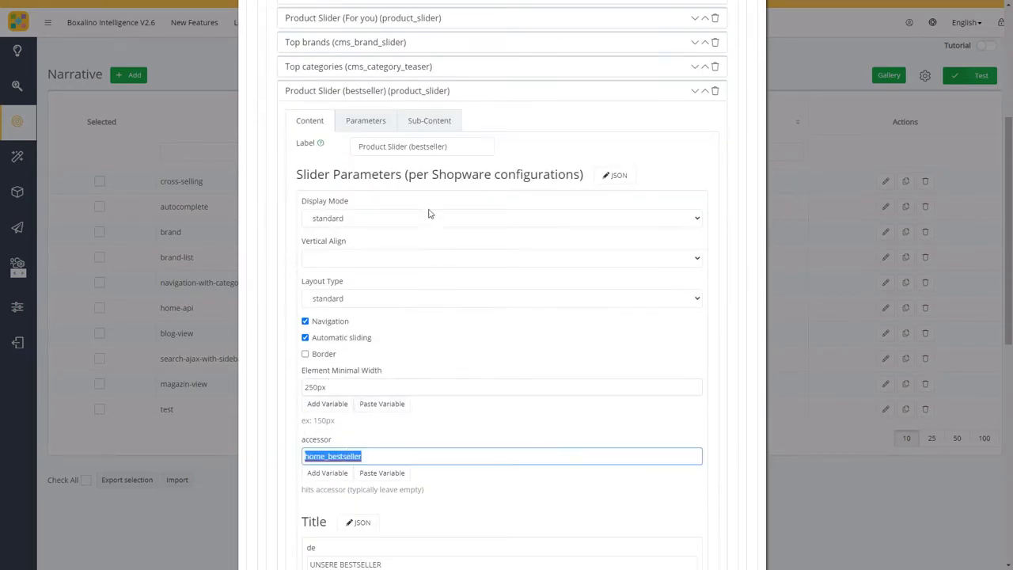
# View the product block inside the bestseller slider's sub-content, and collapse both the block and the slider.
pyautogui.click(433, 129)
pyautogui.click(321, 253)
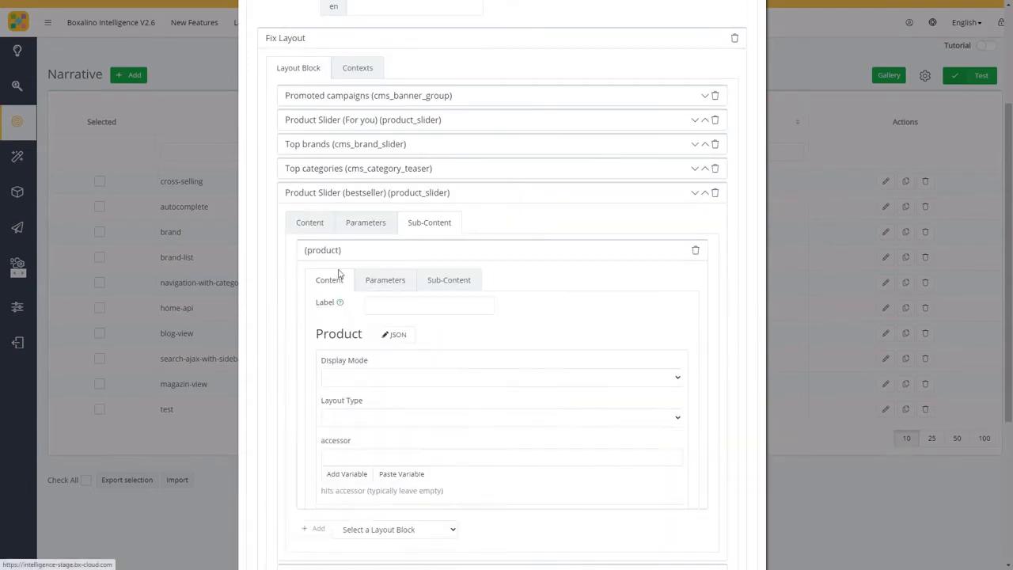
pyautogui.click(314, 250)
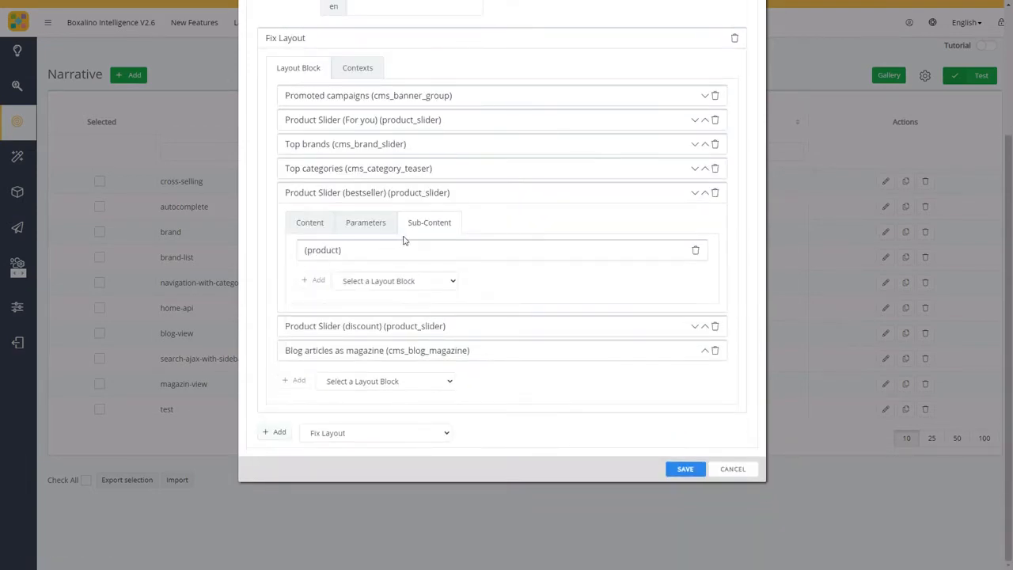
pyautogui.click(344, 198)
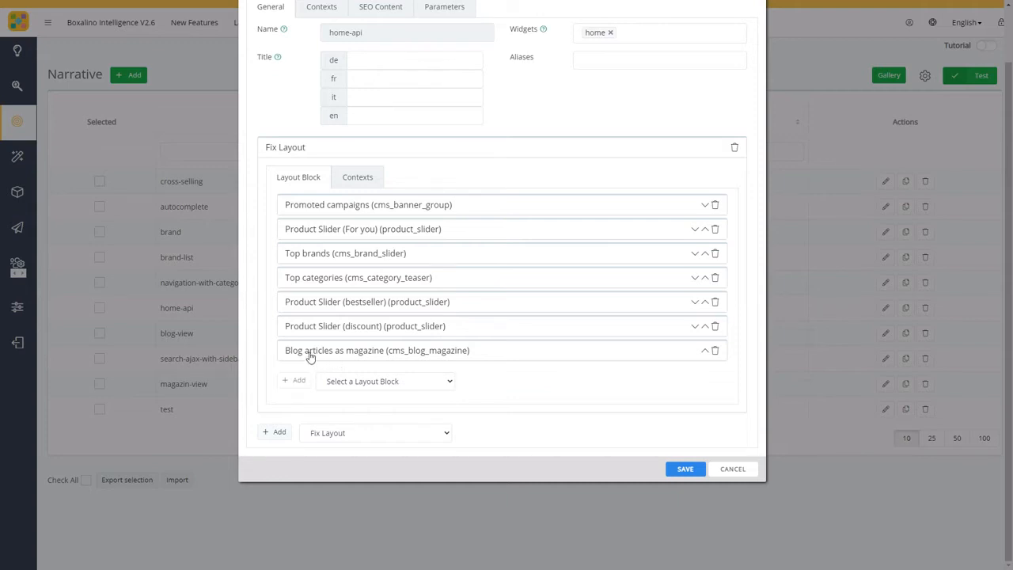
# Open the Blog articles as magazine block and review its titles, order and accessor as well as its sub-content list.
pyautogui.click(374, 352)
pyautogui.scroll(-5, 321, 372)
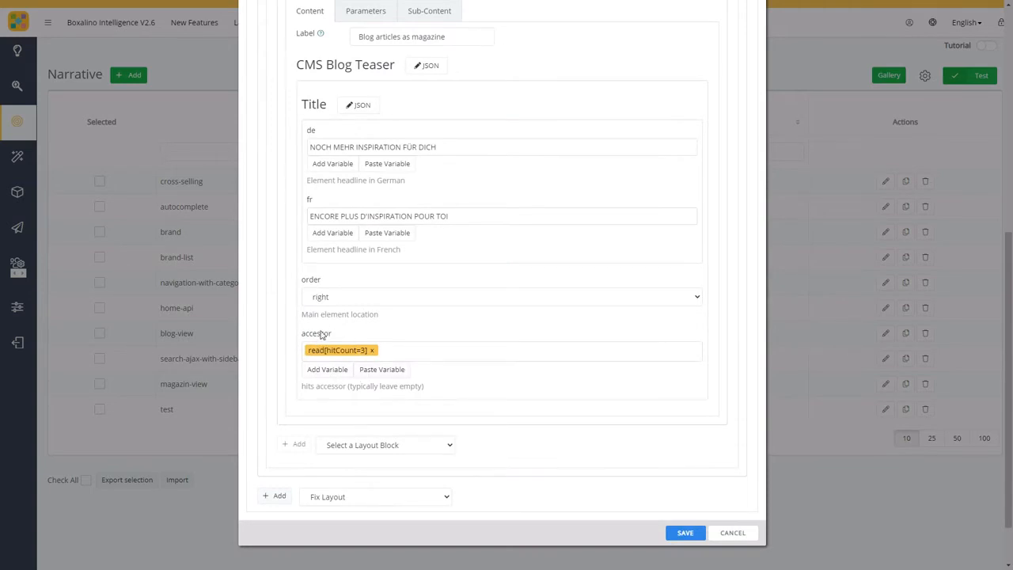
pyautogui.scroll(4, 344, 313)
pyautogui.click(432, 276)
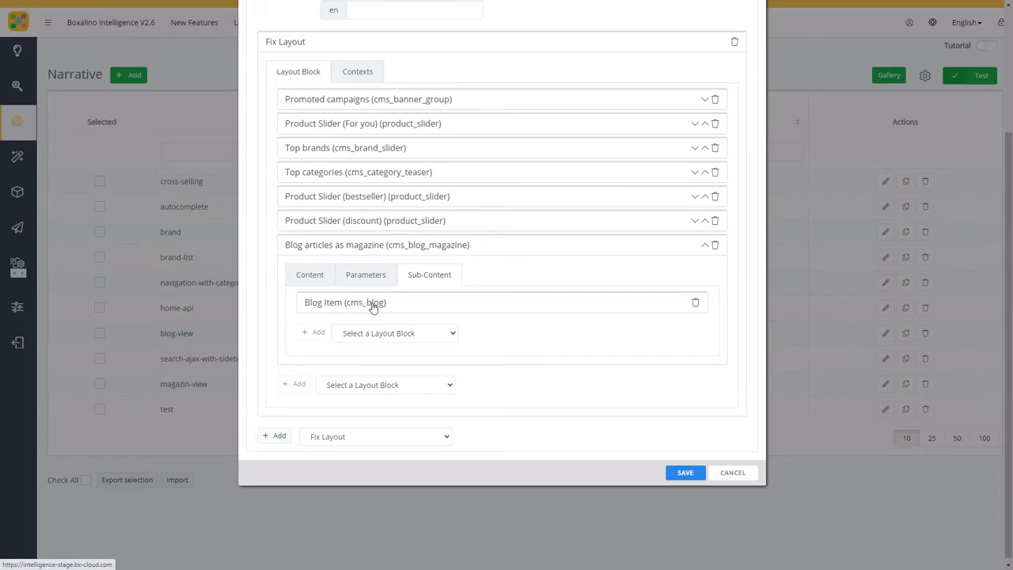
pyautogui.click(309, 279)
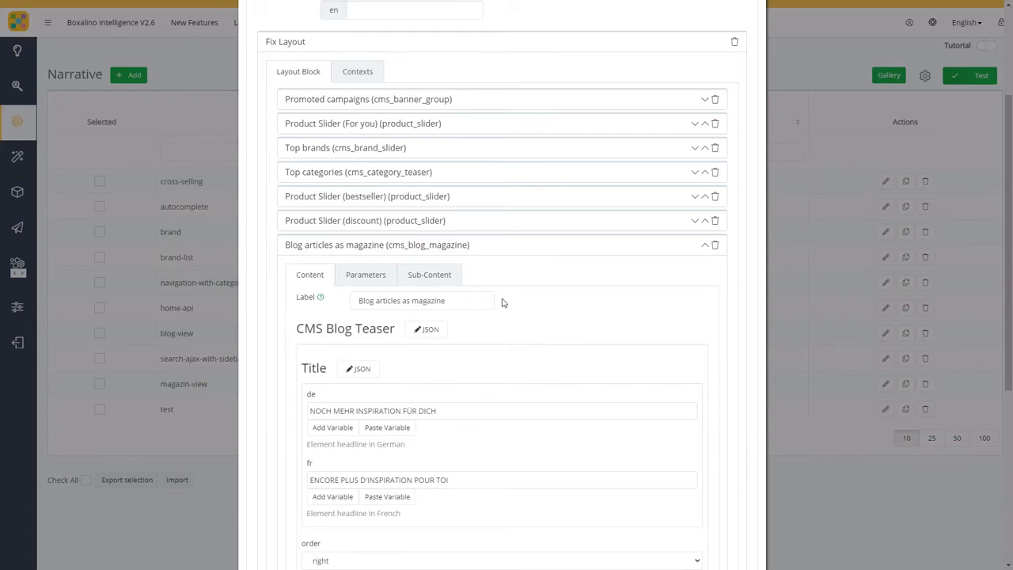
pyautogui.scroll(-1, 502, 303)
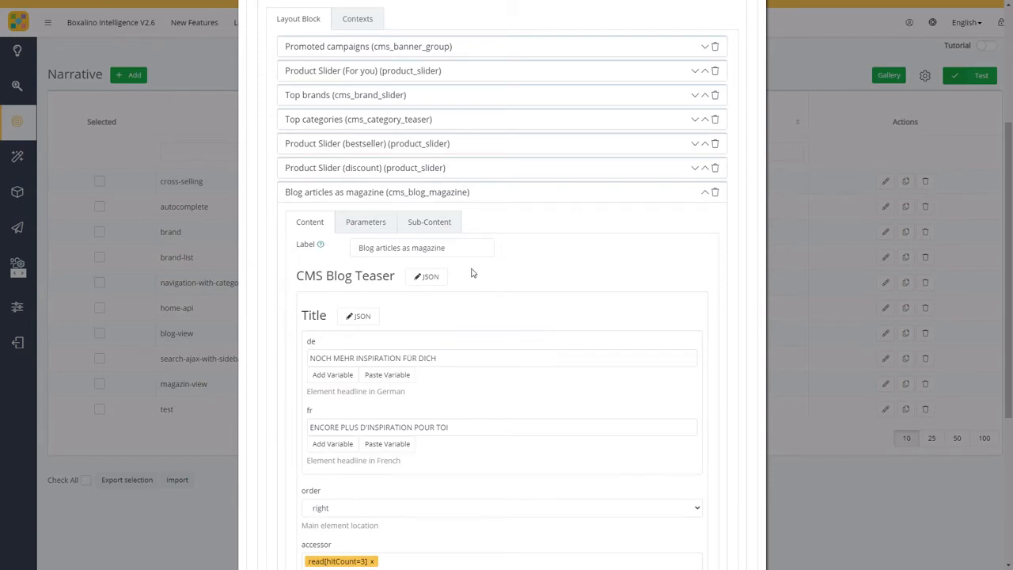
# Expand the Blog Item in the blog magazine's sub-content and look over its image link, headline and short description variables.
pyautogui.click(446, 229)
pyautogui.click(375, 300)
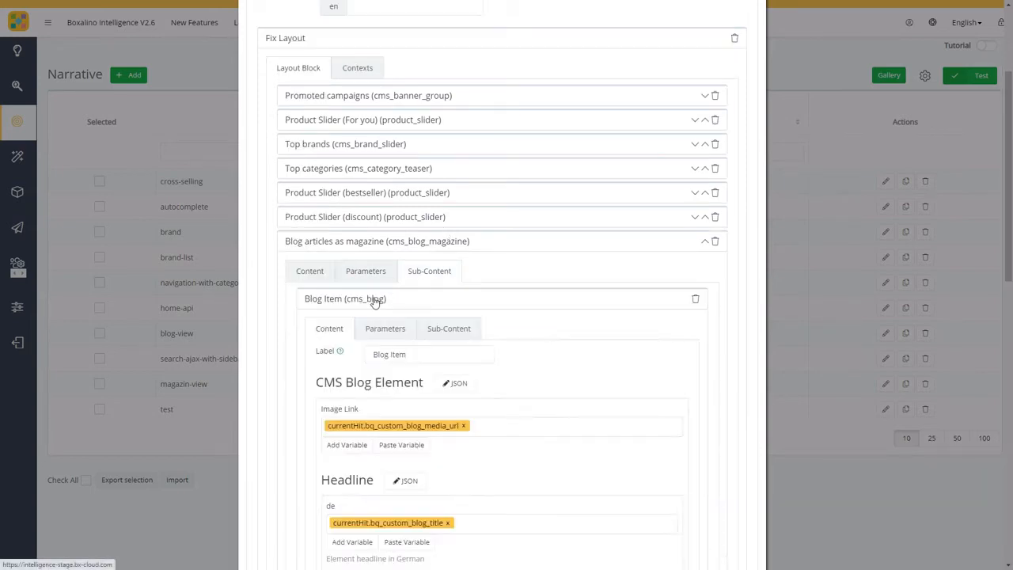
pyautogui.scroll(-2, 509, 296)
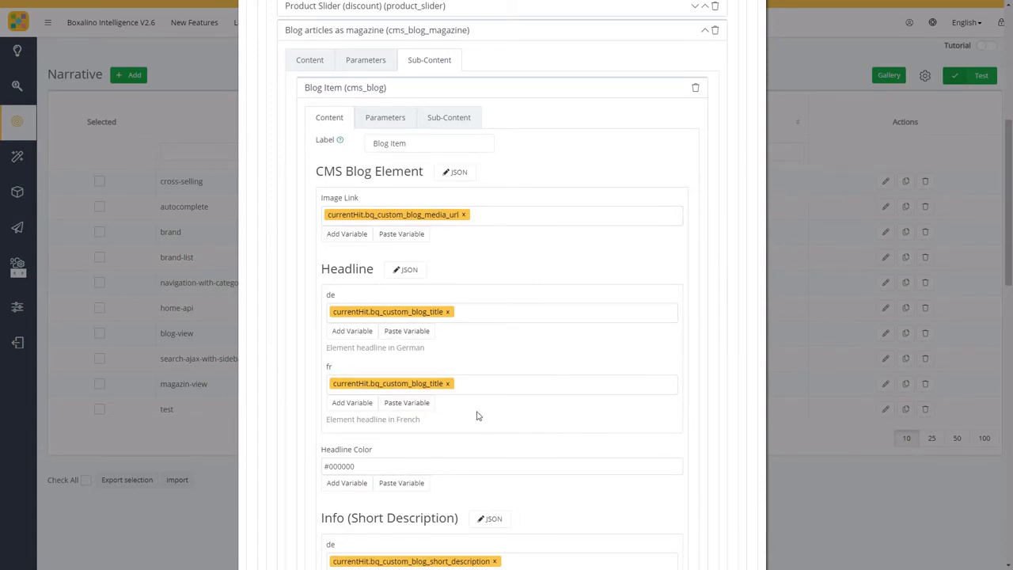
pyautogui.scroll(1, 511, 323)
pyautogui.scroll(3, 510, 322)
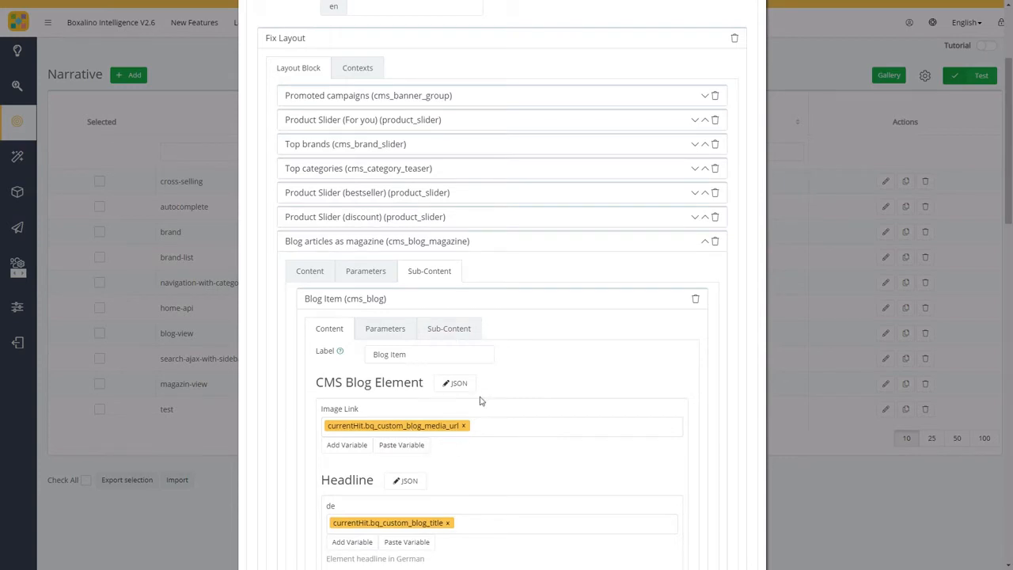
# View the product block in the discount slider's sub-content for comparison and collapse the slider.
pyautogui.click(401, 220)
pyautogui.click(430, 246)
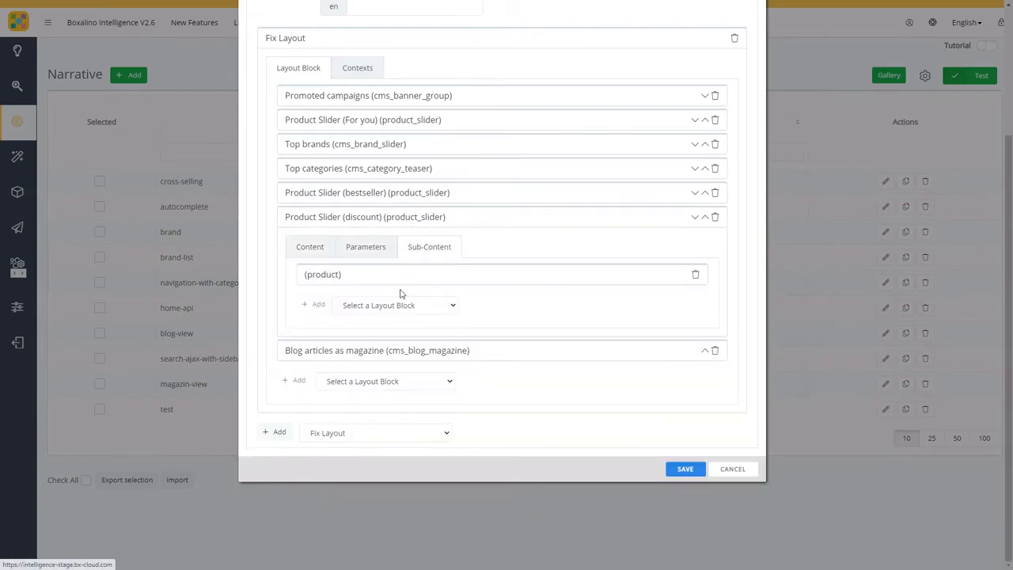
pyautogui.click(320, 277)
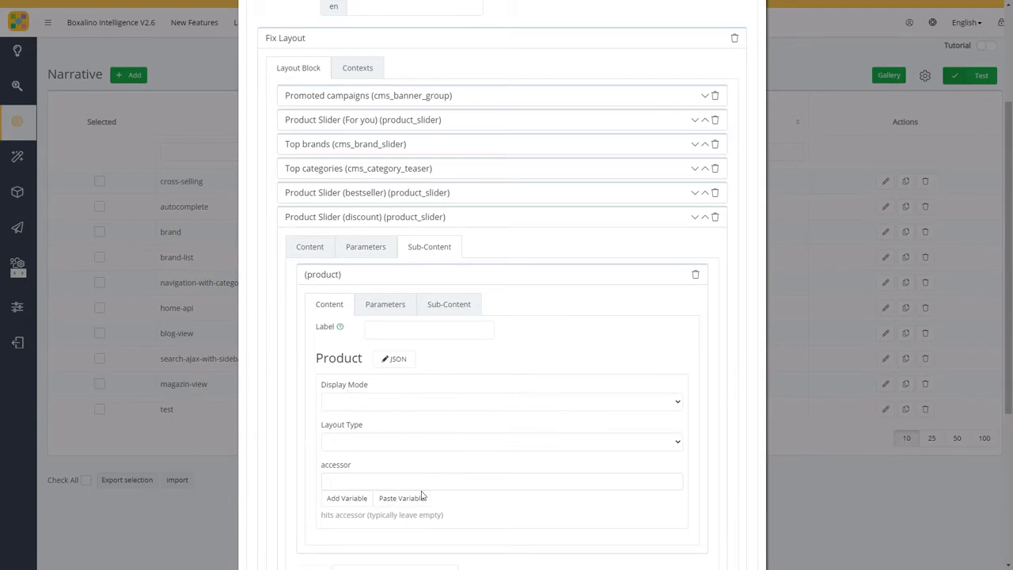
pyautogui.click(377, 221)
# Return to the Blog articles as magazine block and check the image link and headline variables of its Blog Item.
pyautogui.click(397, 353)
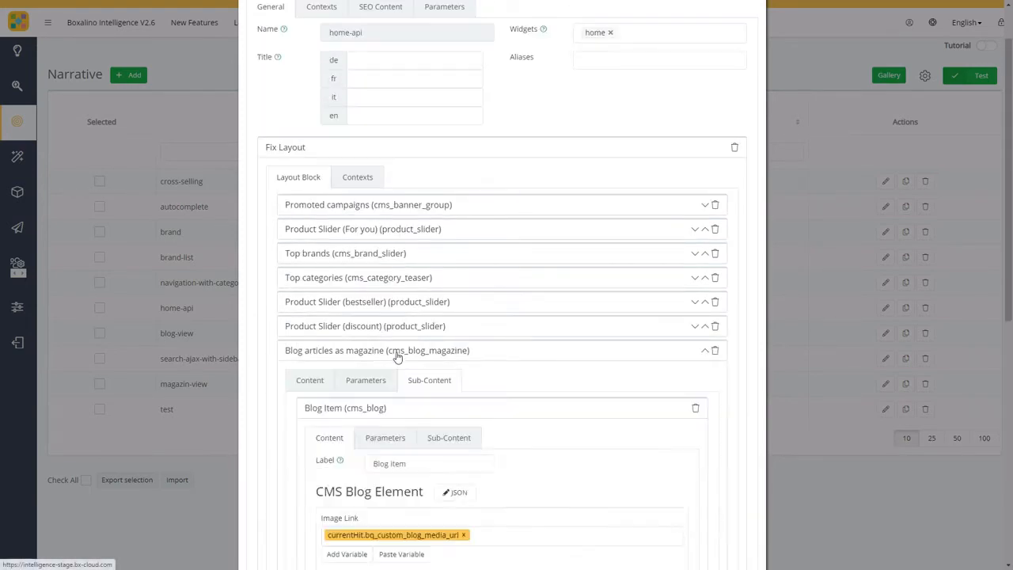
pyautogui.scroll(-5, 528, 414)
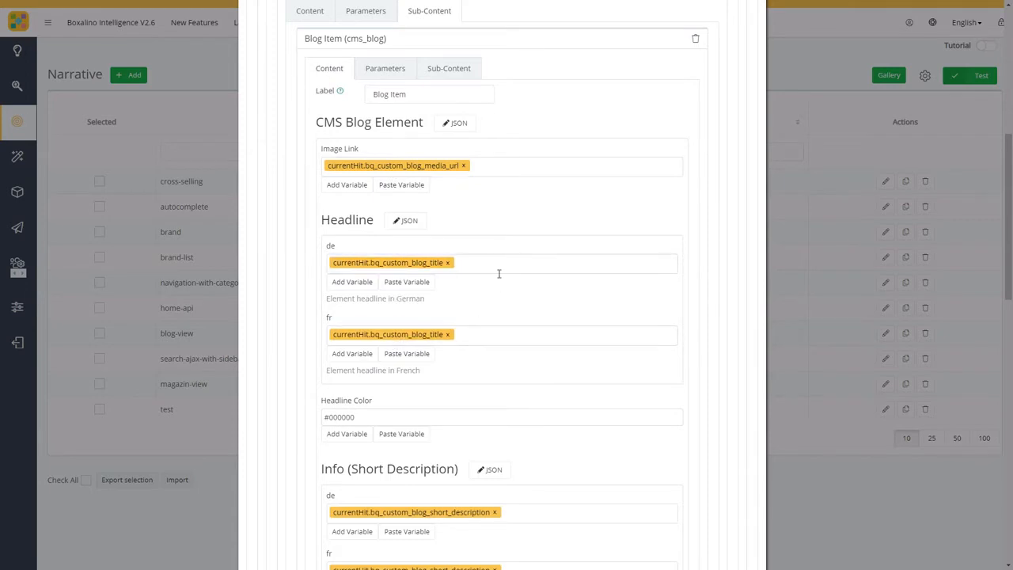
pyautogui.scroll(1, 498, 273)
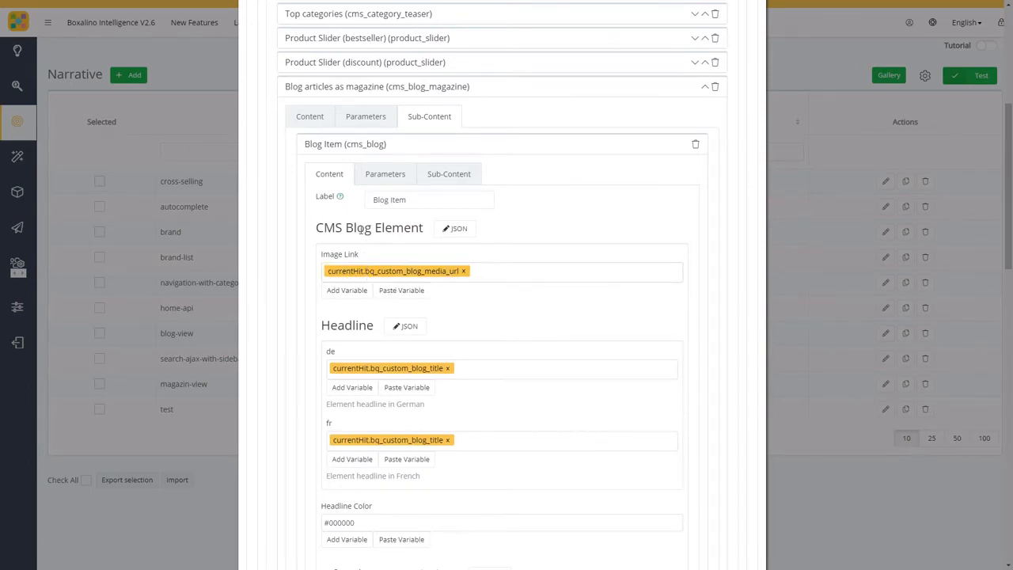
# Compare the blog magazine's accessor variable with its sub-content, and collapse and reopen the Blog Item.
pyautogui.click(307, 118)
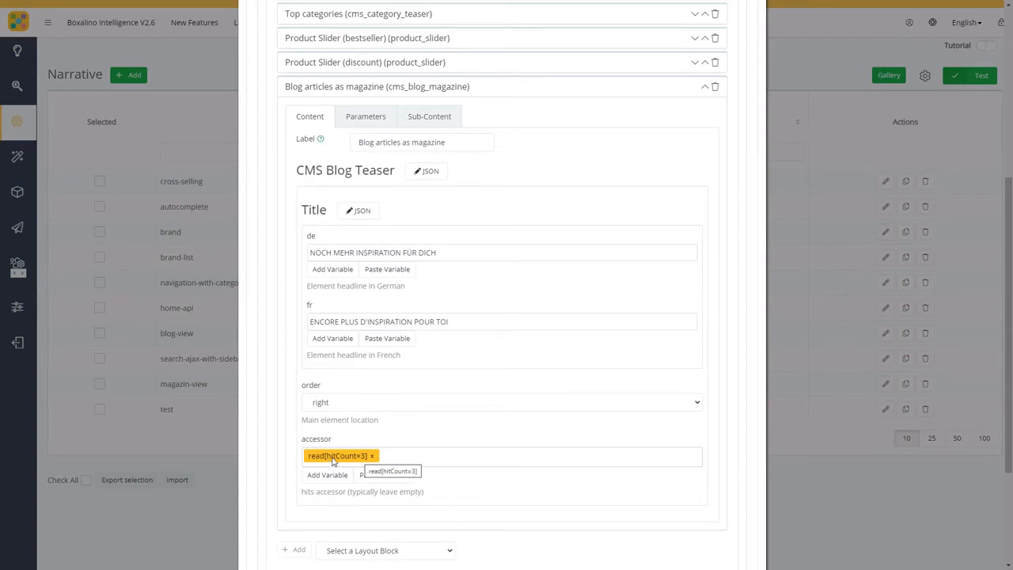
pyautogui.click(417, 117)
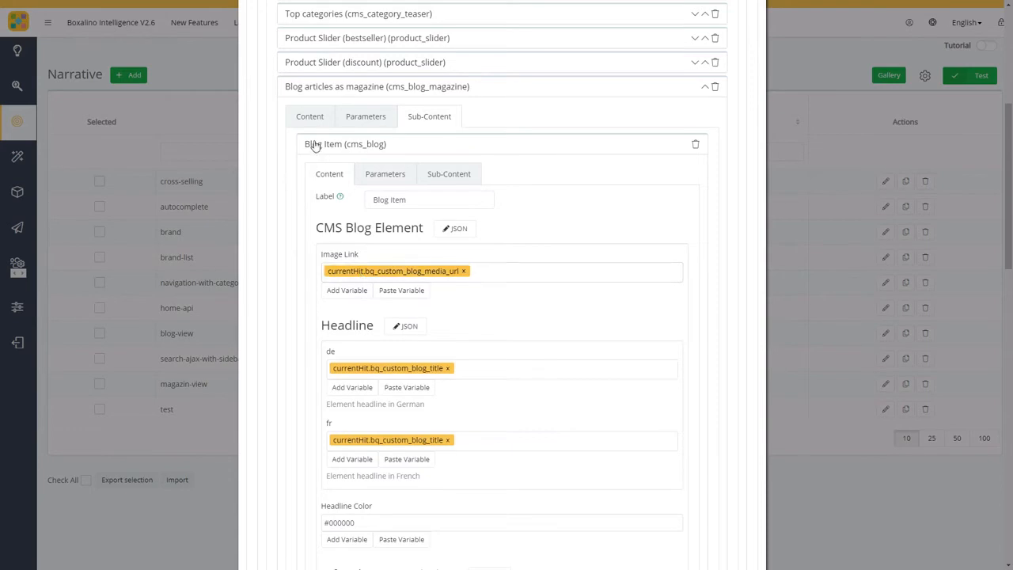
pyautogui.click(309, 116)
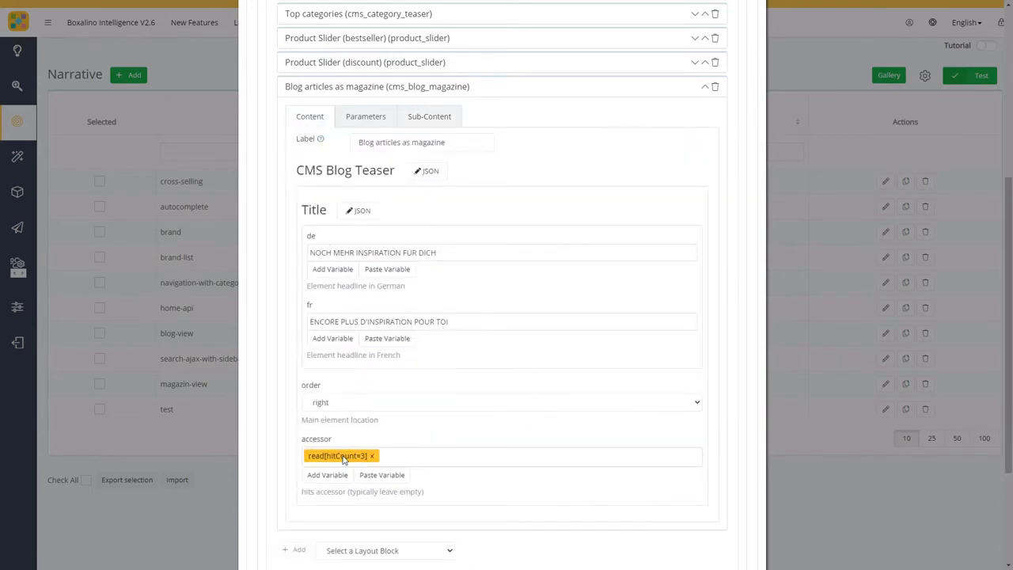
pyautogui.click(432, 119)
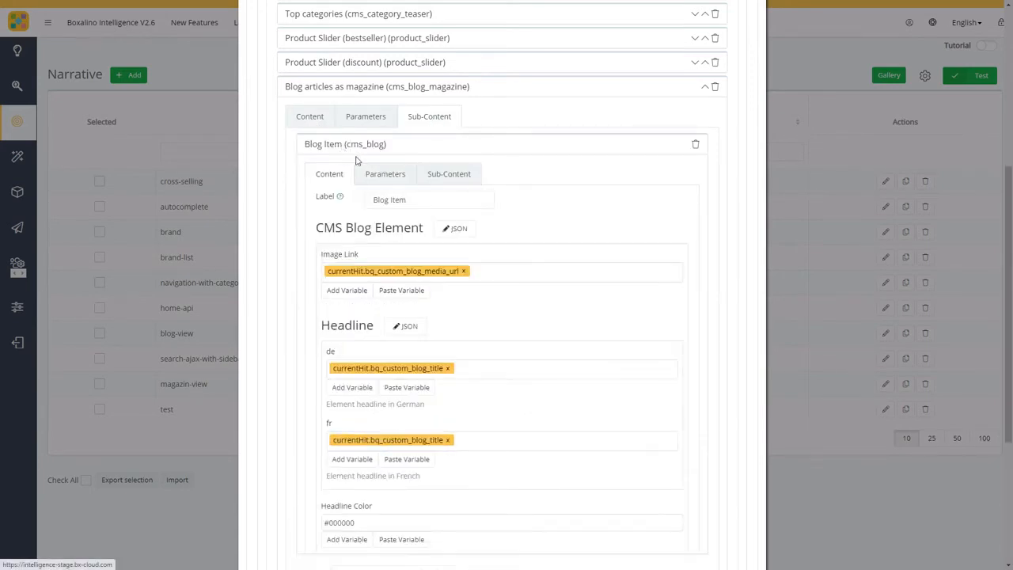
pyautogui.click(334, 150)
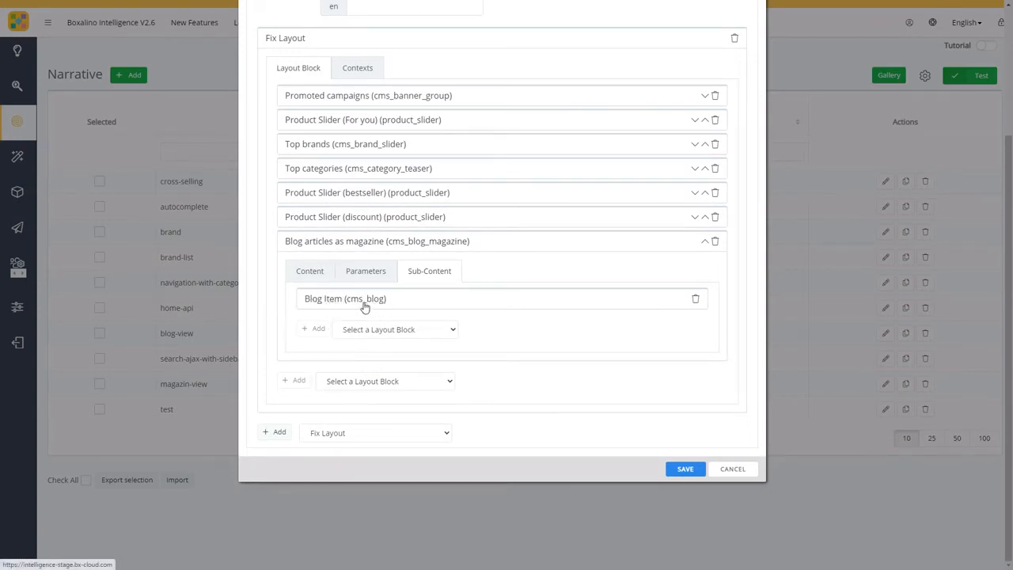
pyautogui.click(365, 300)
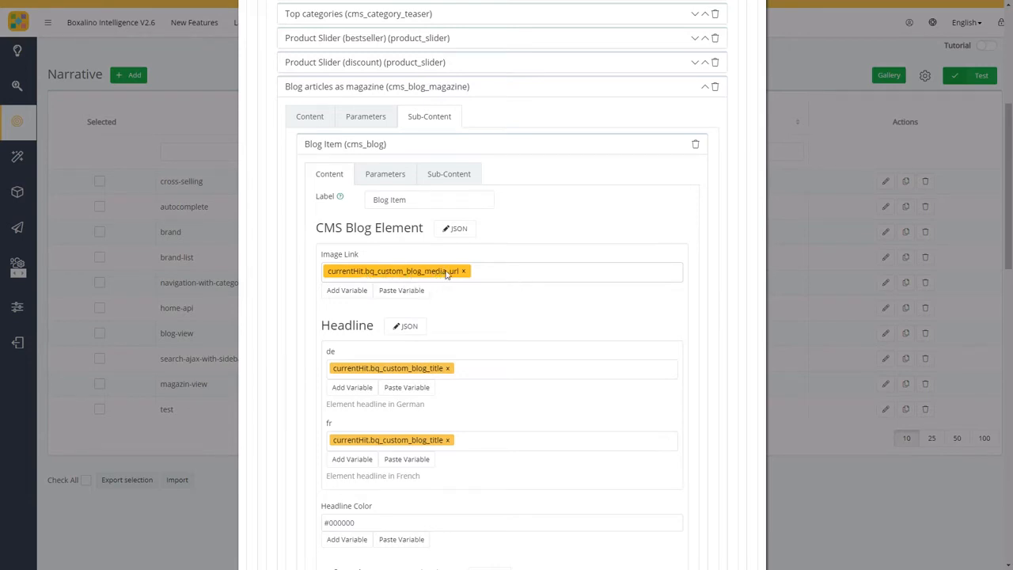
# Examine all Blog Item fields, from image link, headline and short description to link text, link URL, colors and accessor.
pyautogui.scroll(-3, 424, 412)
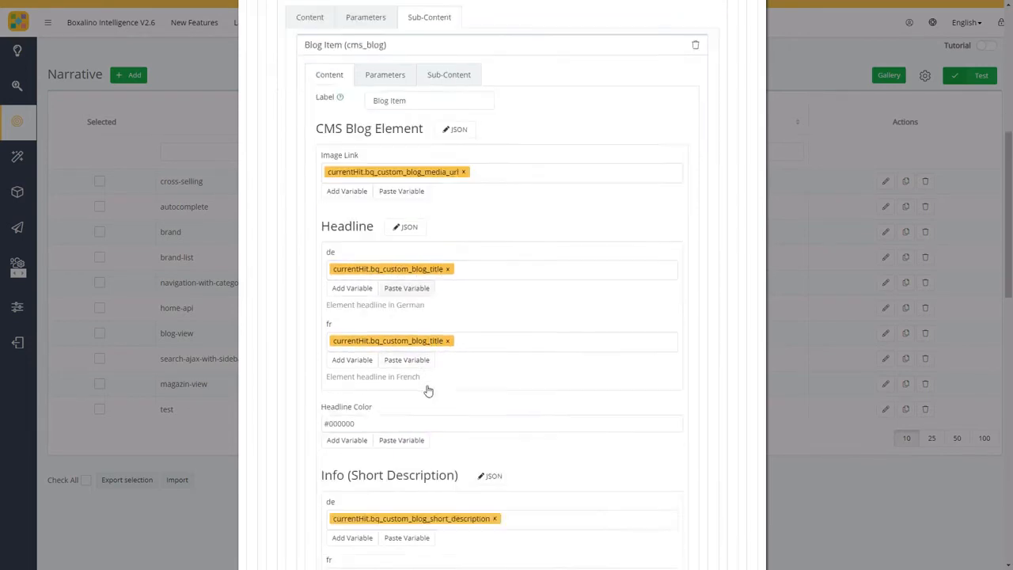
pyautogui.scroll(-6, 465, 374)
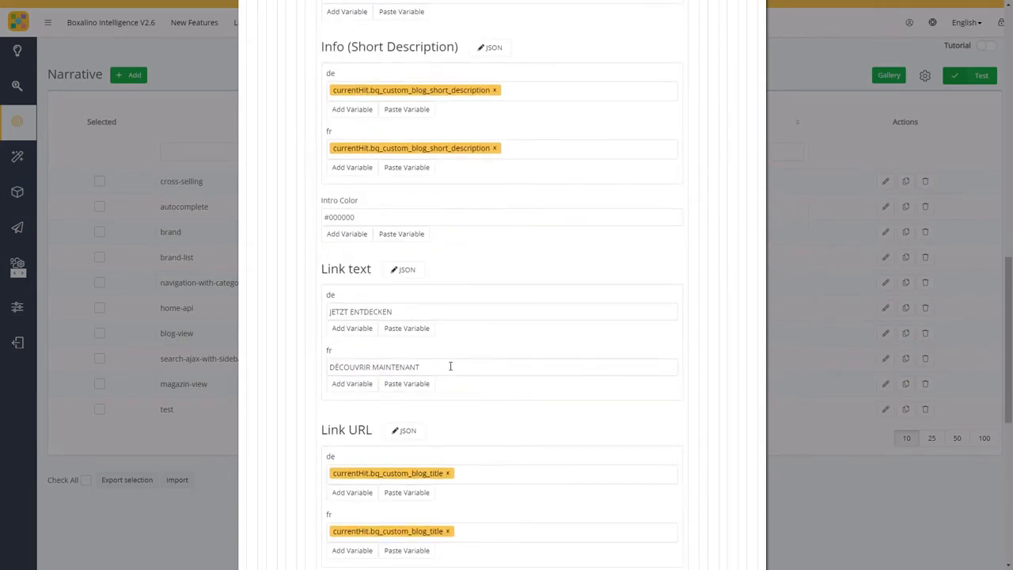
pyautogui.scroll(-1, 420, 360)
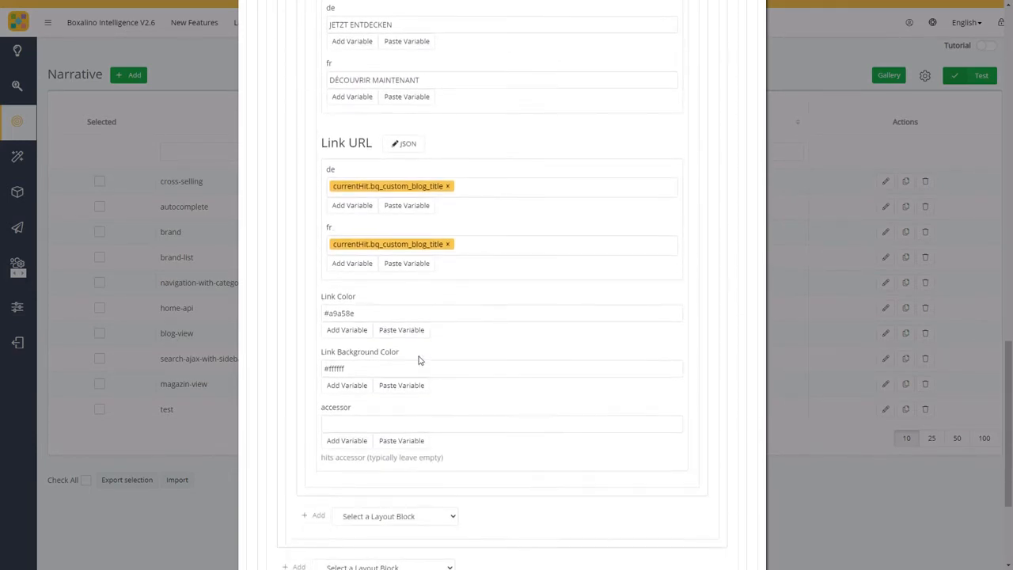
pyautogui.scroll(1, 529, 244)
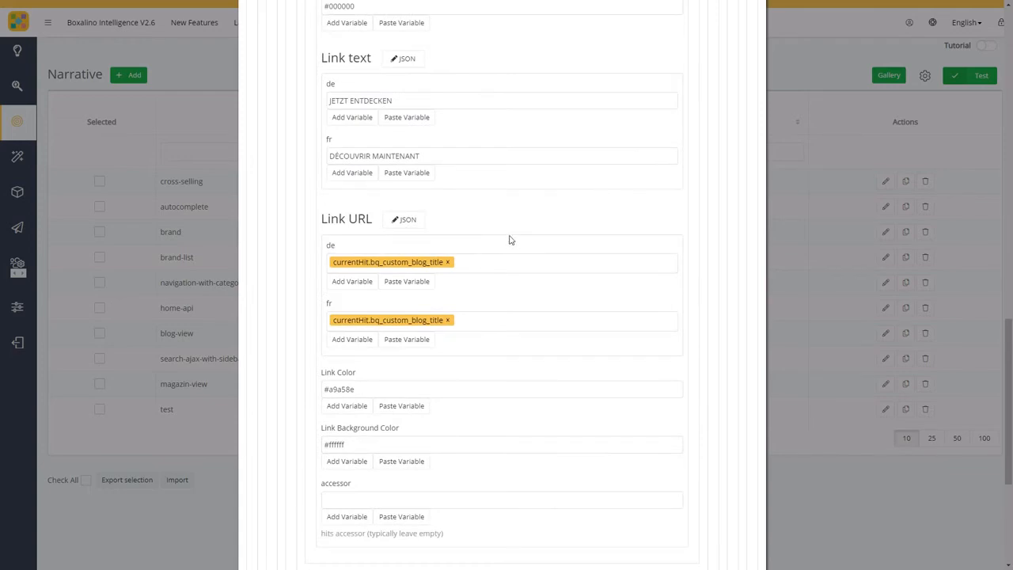
pyautogui.scroll(4, 509, 245)
pyautogui.scroll(3, 565, 242)
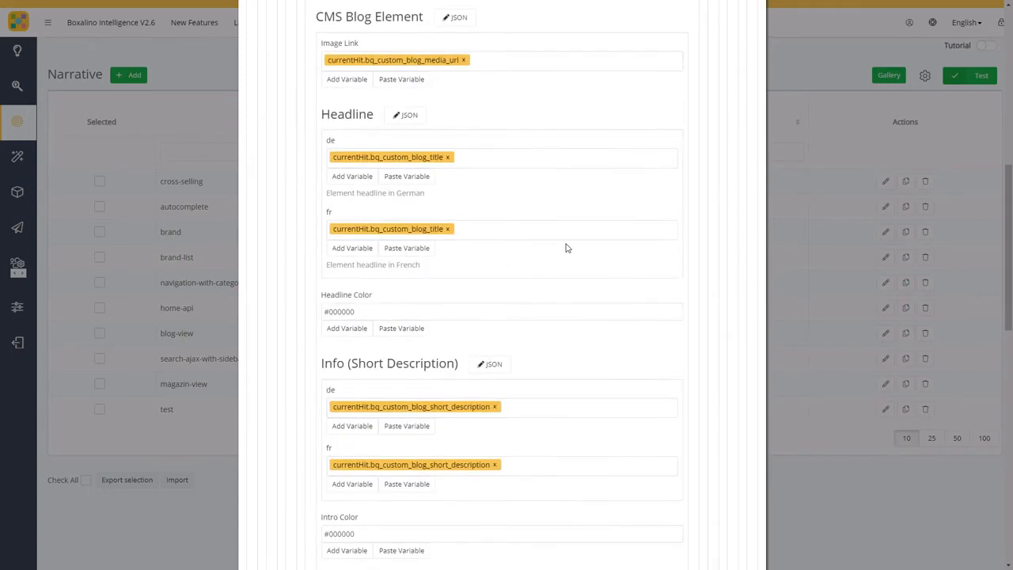
pyautogui.scroll(2, 567, 247)
pyautogui.scroll(-3, 565, 248)
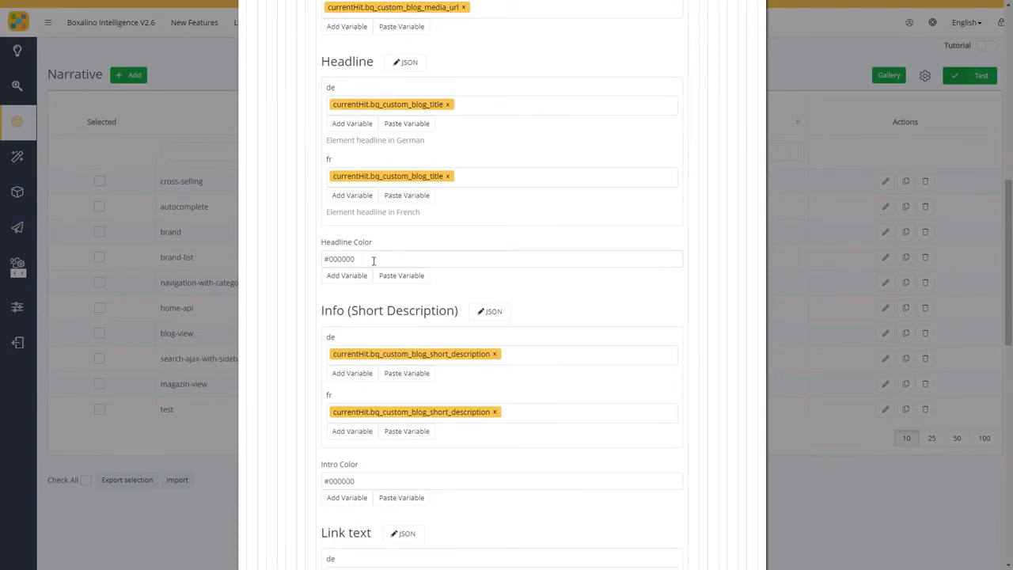
pyautogui.scroll(-3, 478, 255)
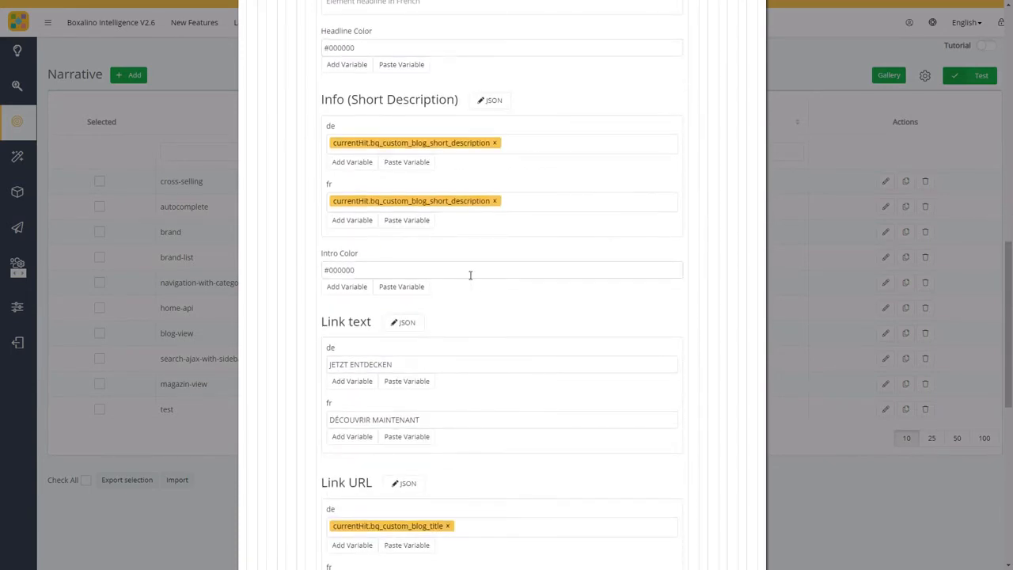
pyautogui.scroll(-2, 472, 278)
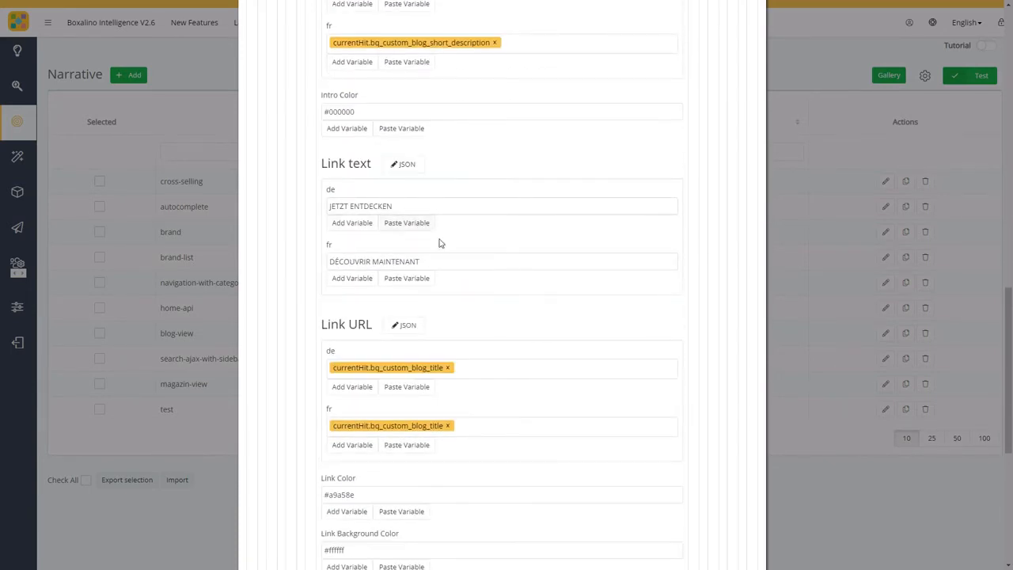
pyautogui.scroll(-2, 473, 269)
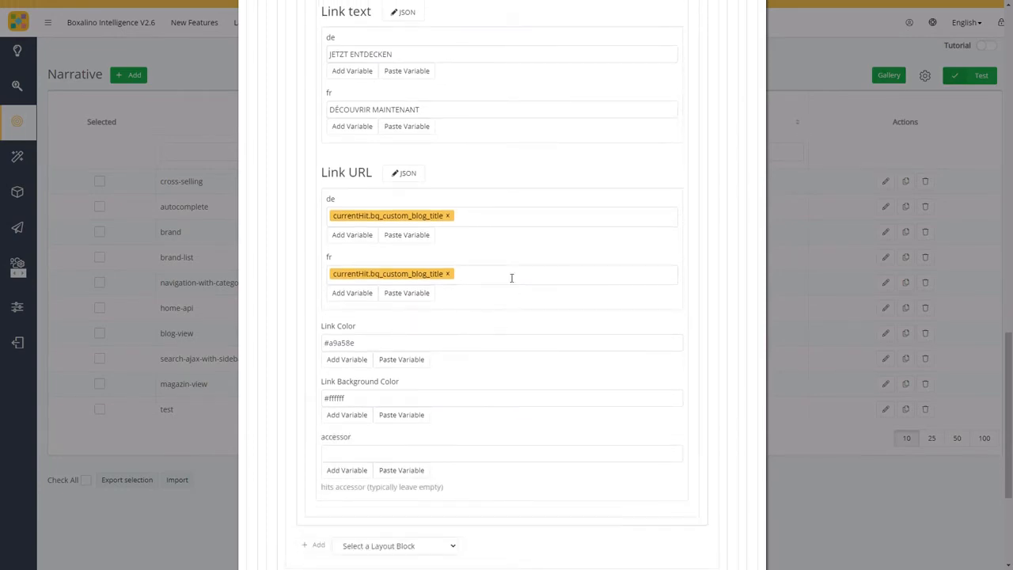
pyautogui.scroll(2, 512, 277)
pyautogui.scroll(3, 550, 267)
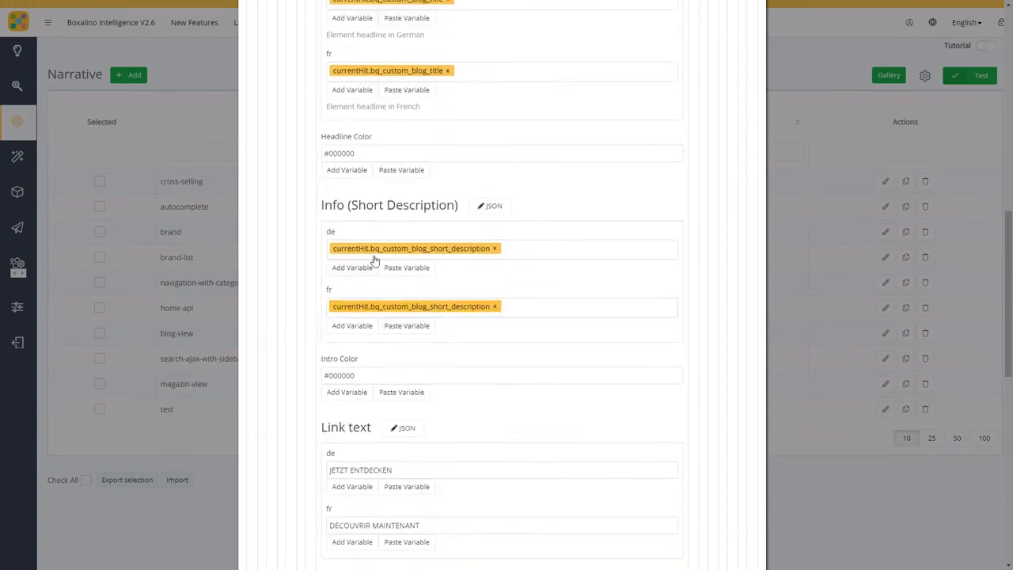
pyautogui.scroll(3, 379, 251)
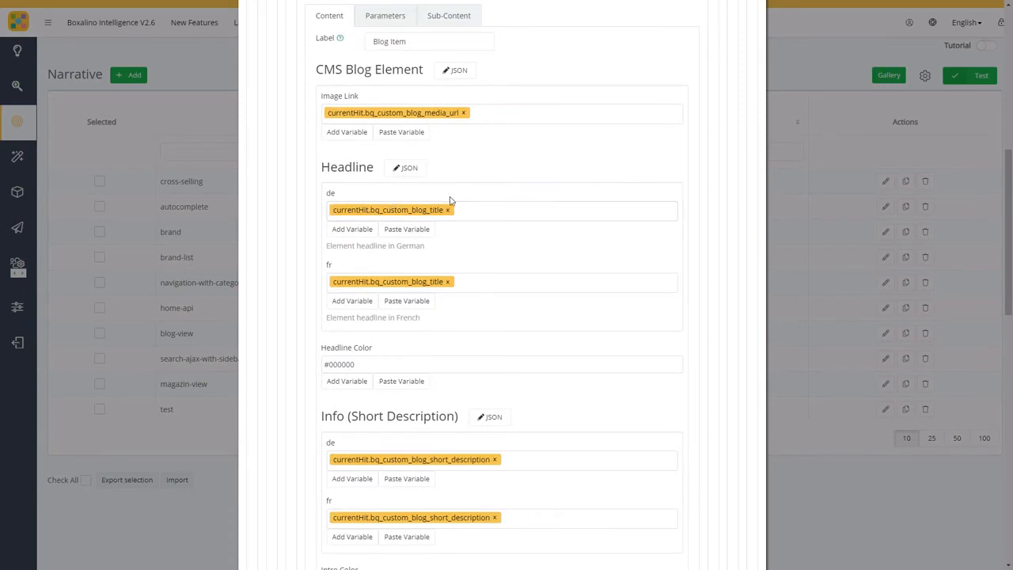
pyautogui.scroll(2, 455, 204)
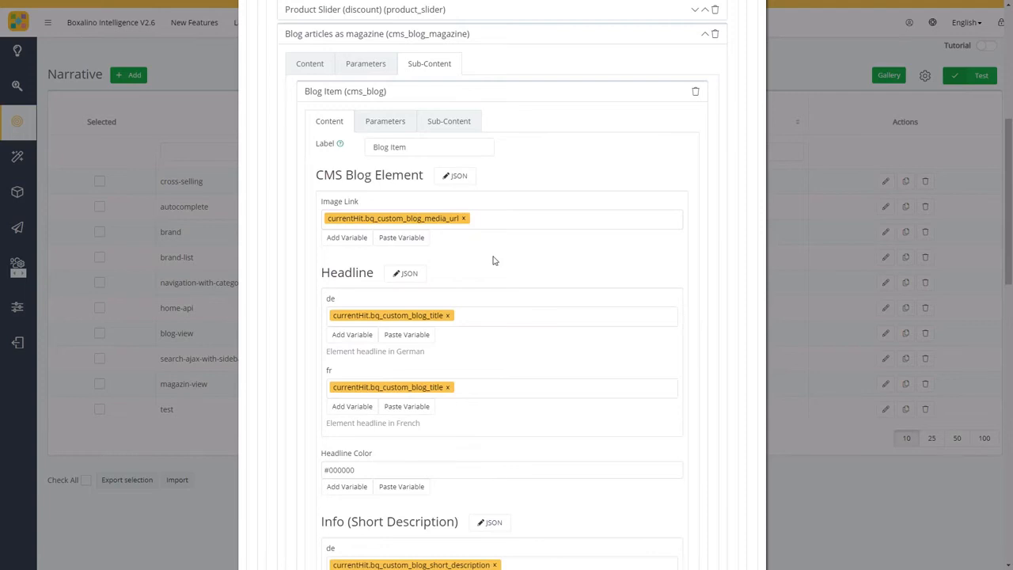
# Inspect the Blog Item image link's CurrentHit mapping and the available BigQuery-Custom fields, then leave the variable unsaved.
pyautogui.click(380, 222)
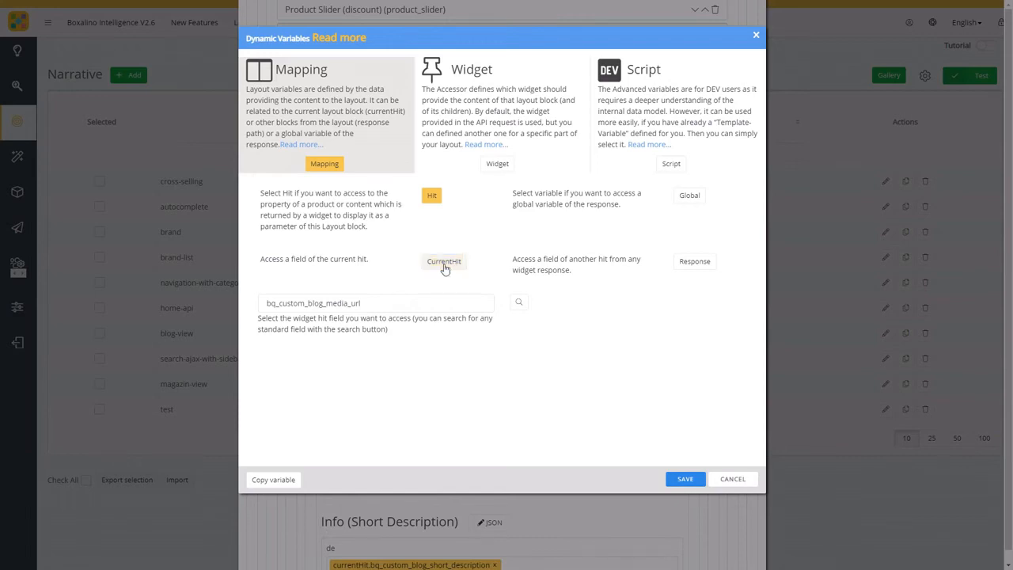
pyautogui.click(403, 300)
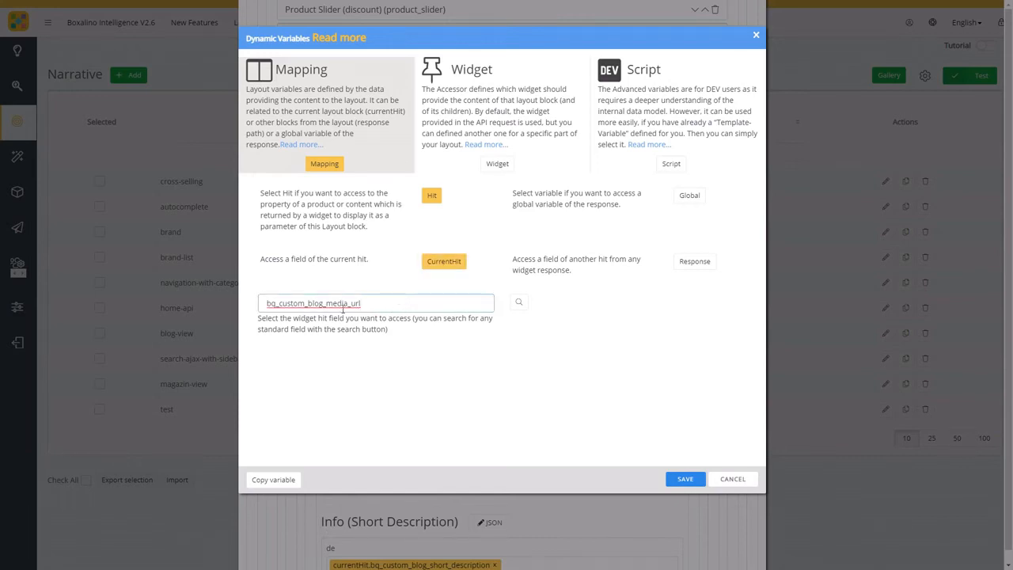
pyautogui.click(519, 305)
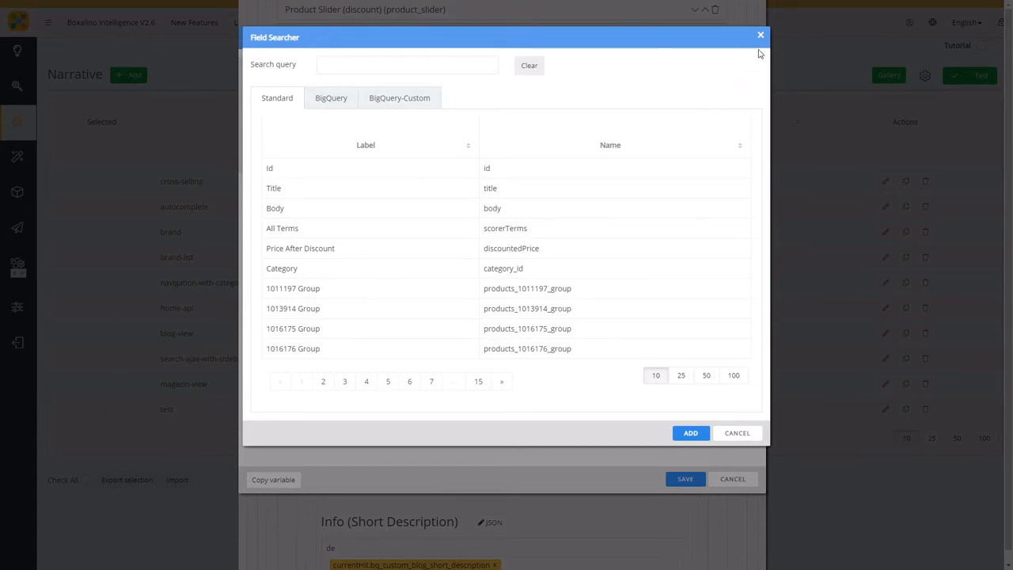
pyautogui.click(436, 94)
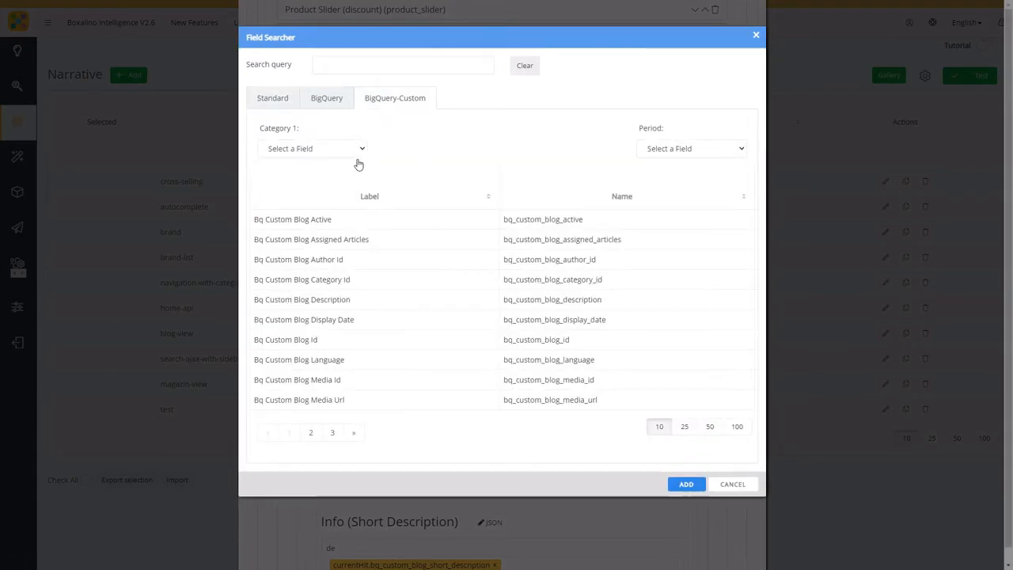
pyautogui.click(756, 35)
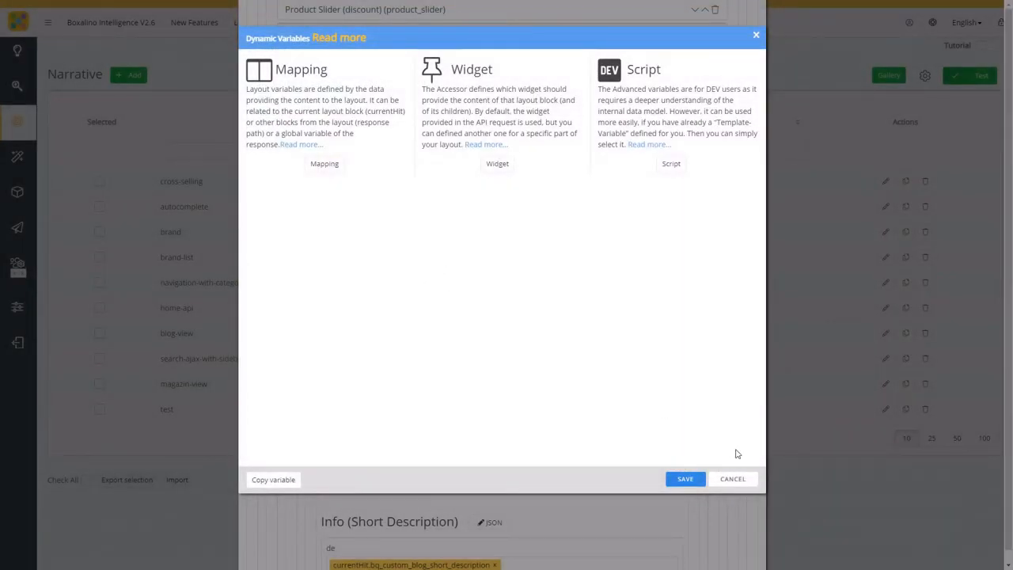
pyautogui.click(739, 480)
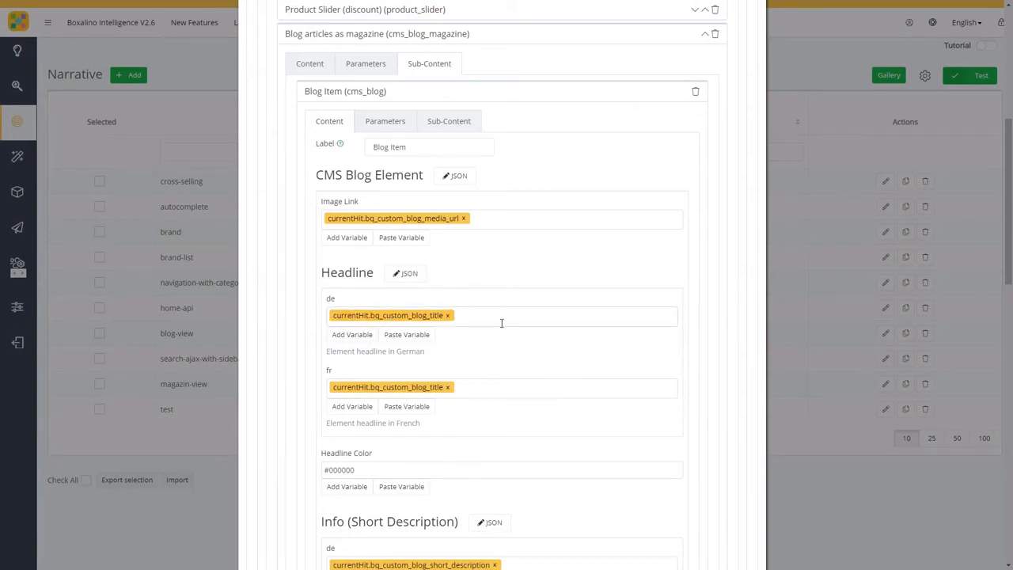
# Open the blog magazine's accessor variable and view the widgets available for it.
pyautogui.click(308, 66)
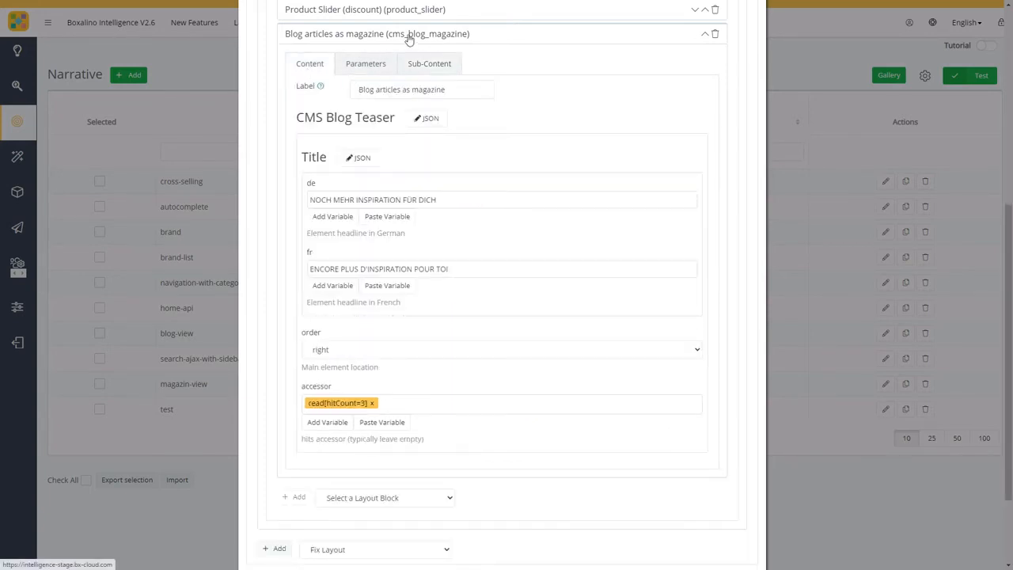
pyautogui.click(341, 404)
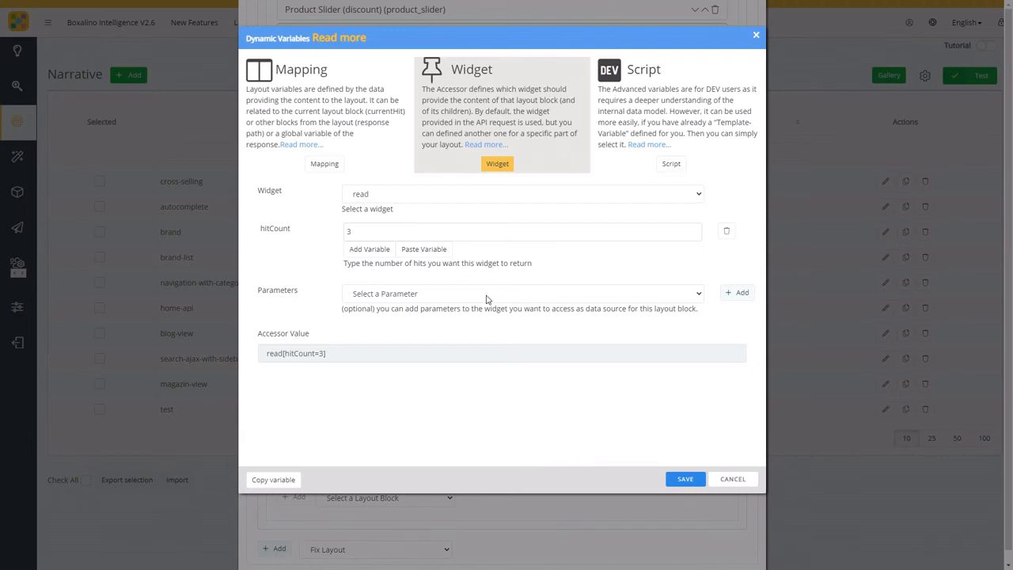
pyautogui.click(510, 195)
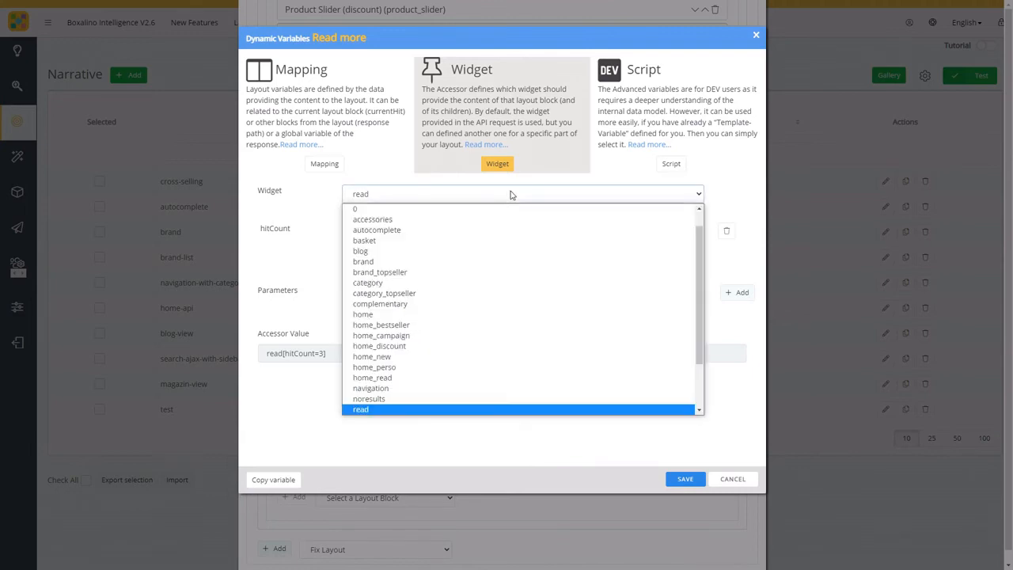
pyautogui.click(511, 194)
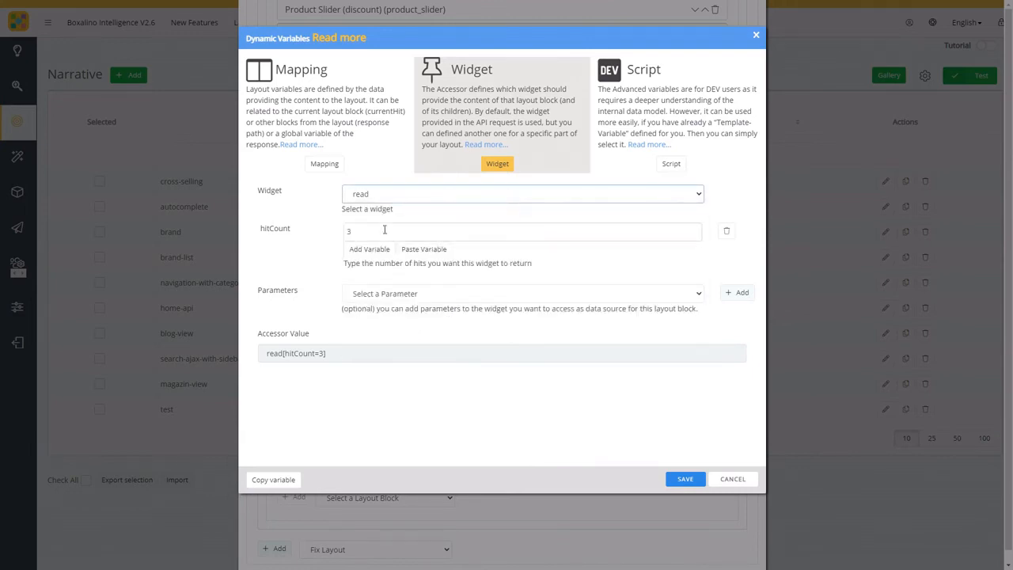
# Add the filters and exclude parameters to the read widget's accessor.
pyautogui.click(468, 297)
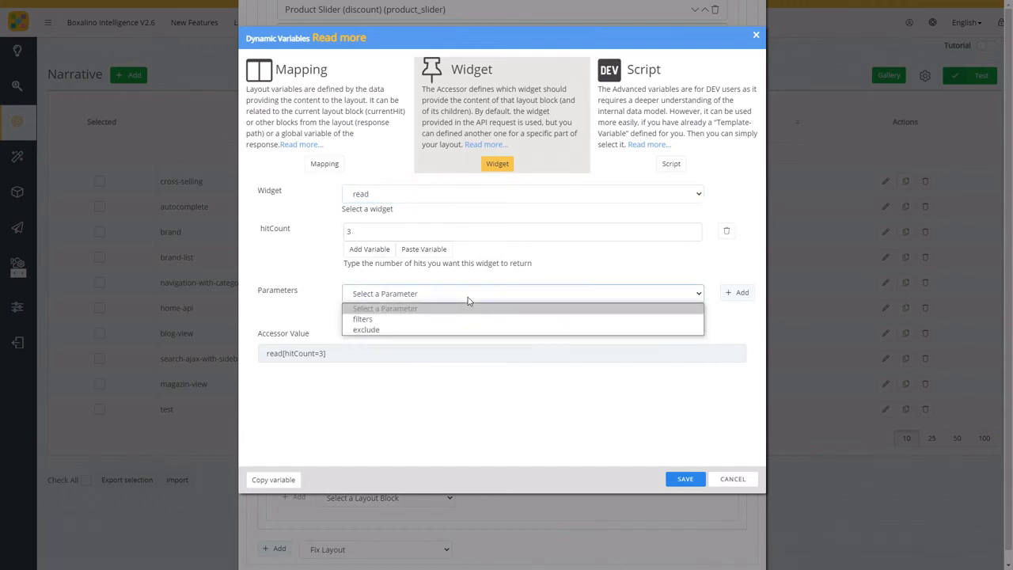
pyautogui.click(386, 319)
pyautogui.click(744, 295)
pyautogui.click(431, 364)
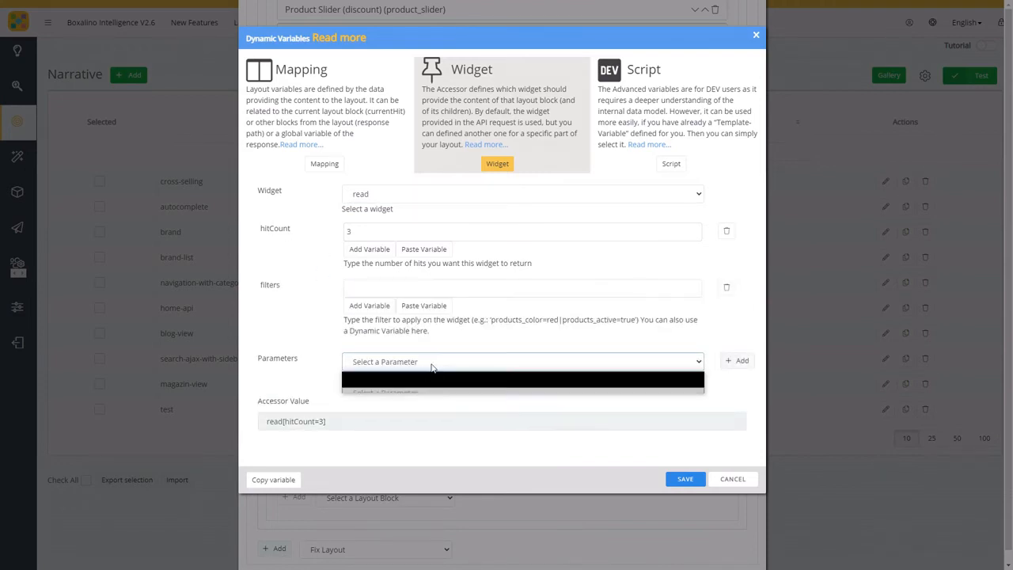
pyautogui.click(414, 368)
pyautogui.click(414, 365)
pyautogui.click(398, 388)
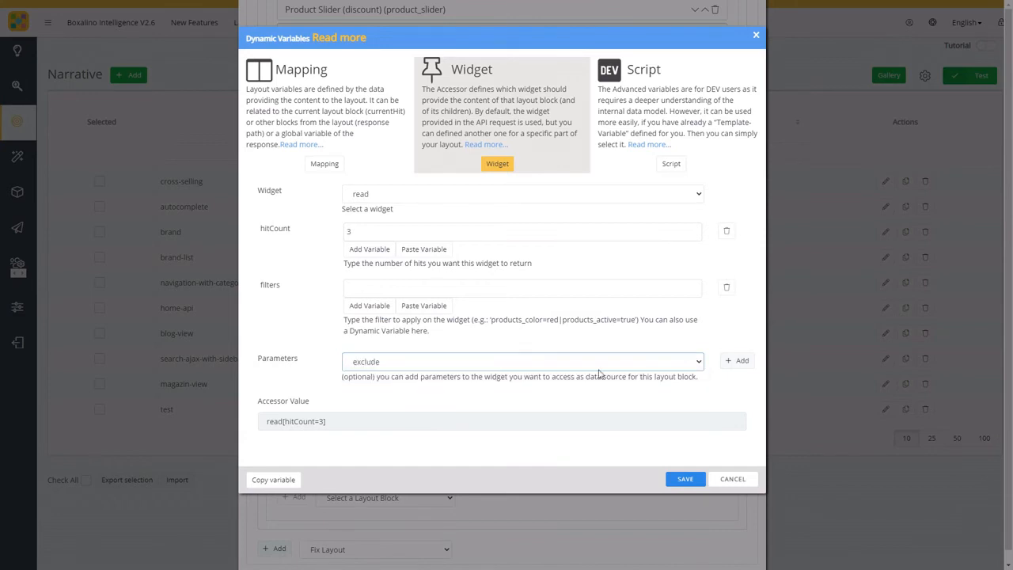
pyautogui.click(738, 361)
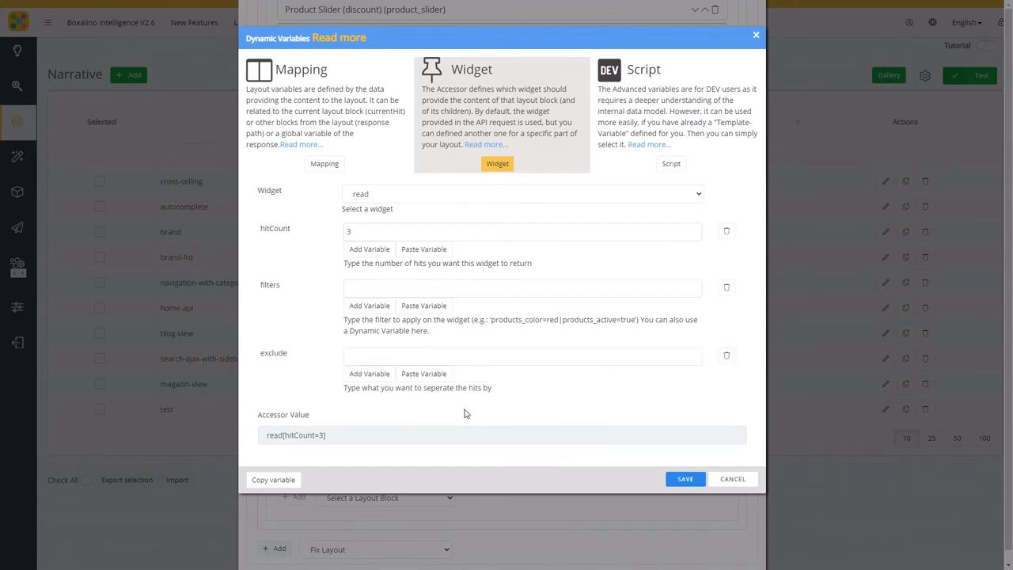
# Try the example filter products_color=red|products_active=true in the accessor's filters parameter and clear it again.
pyautogui.click(411, 286)
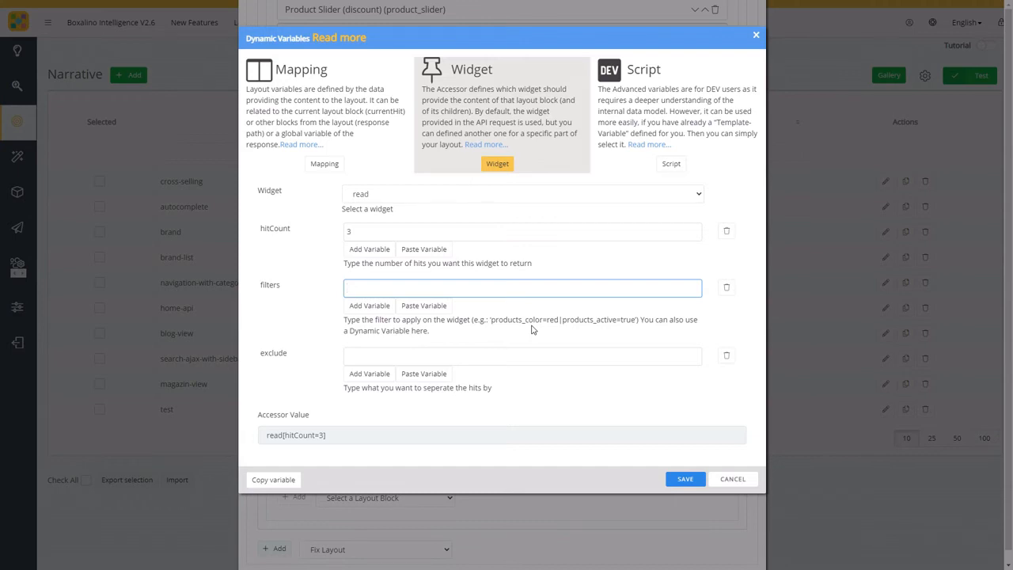
pyautogui.moveTo(494, 320); pyautogui.dragTo(636, 320)
pyautogui.rightClick(615, 317)
pyautogui.click(629, 325)
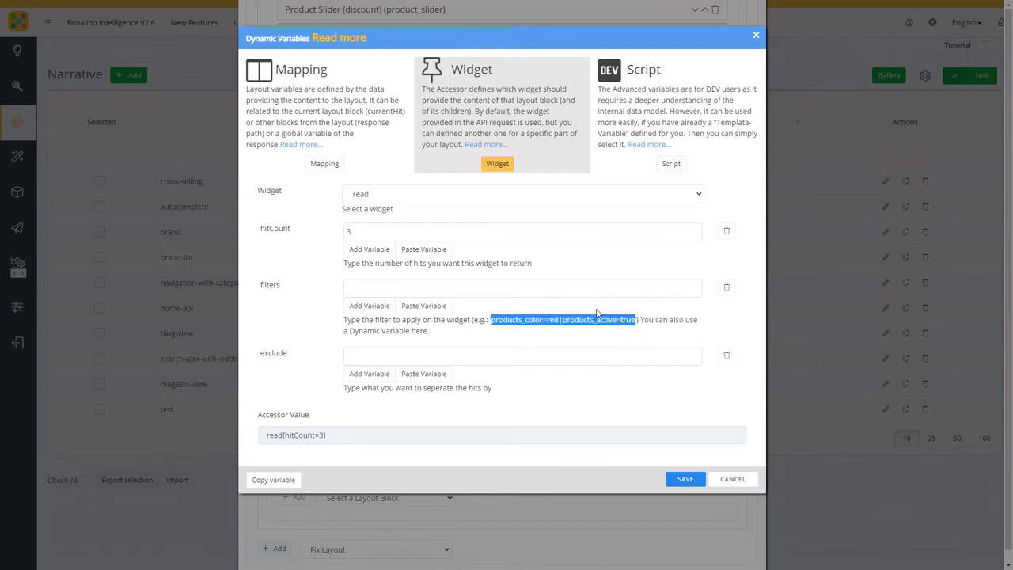
pyautogui.click(569, 288)
pyautogui.rightClick(568, 288)
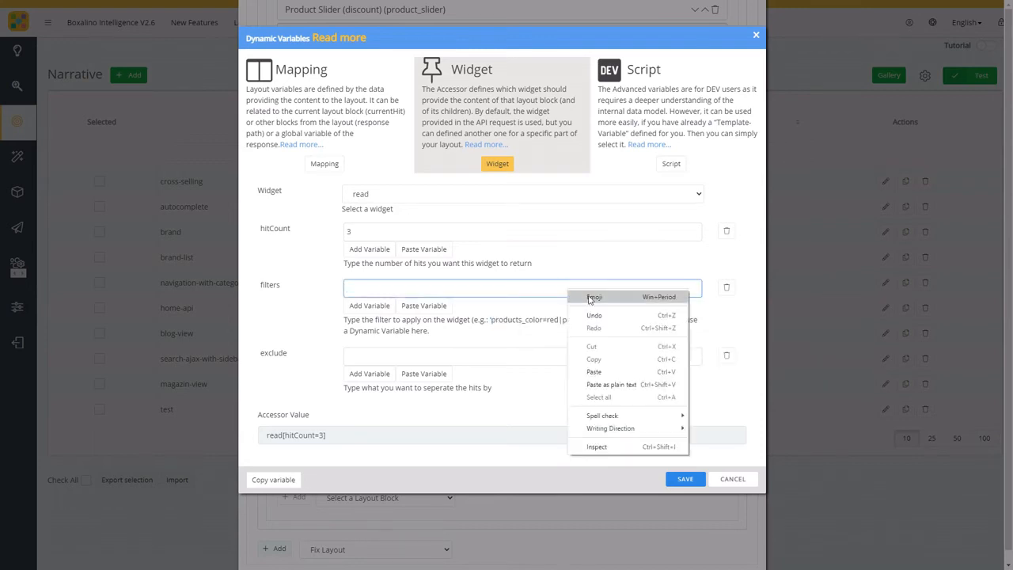
pyautogui.click(600, 365)
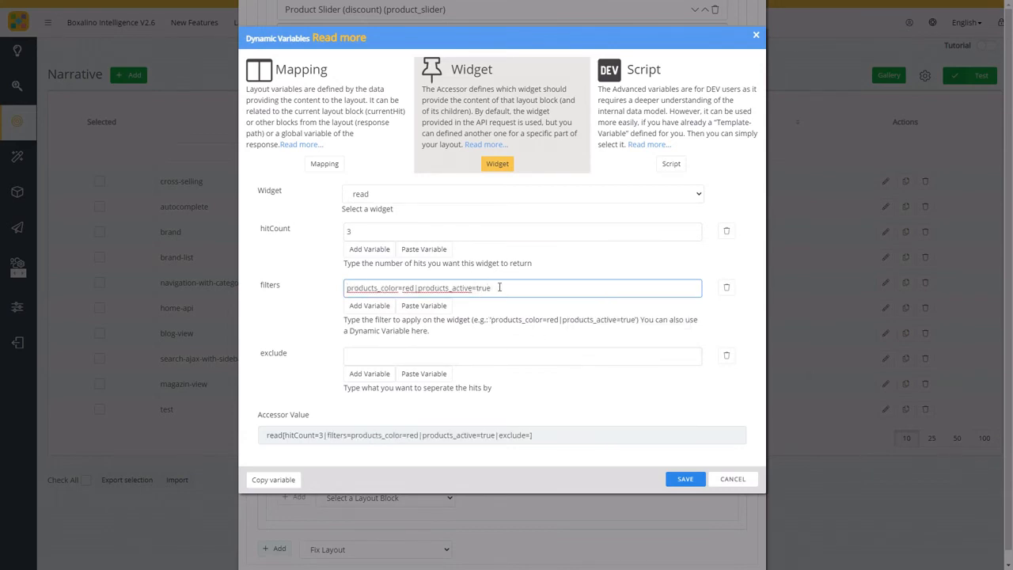
pyautogui.moveTo(500, 288); pyautogui.dragTo(321, 294)
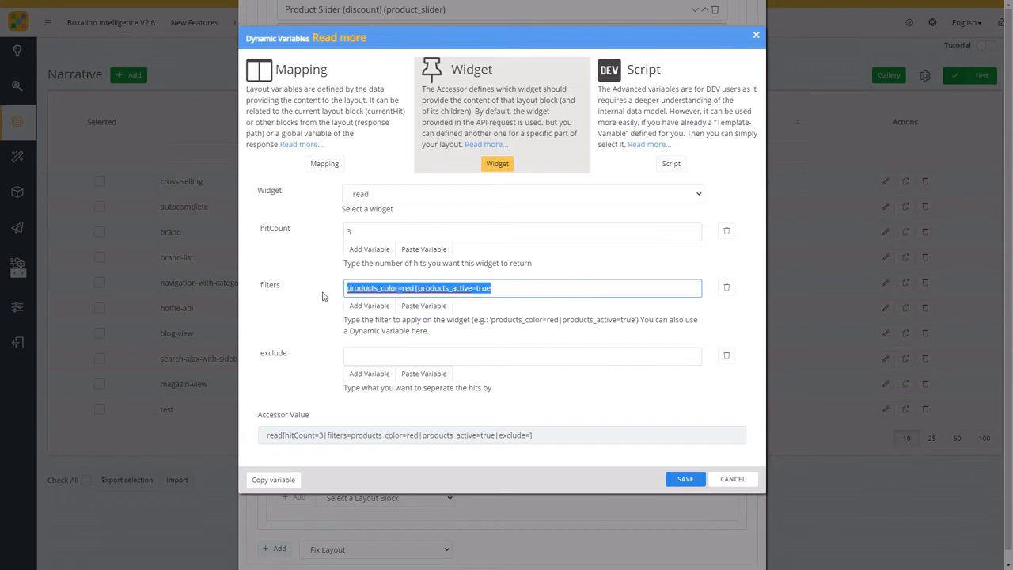
pyautogui.press('BackSpace')
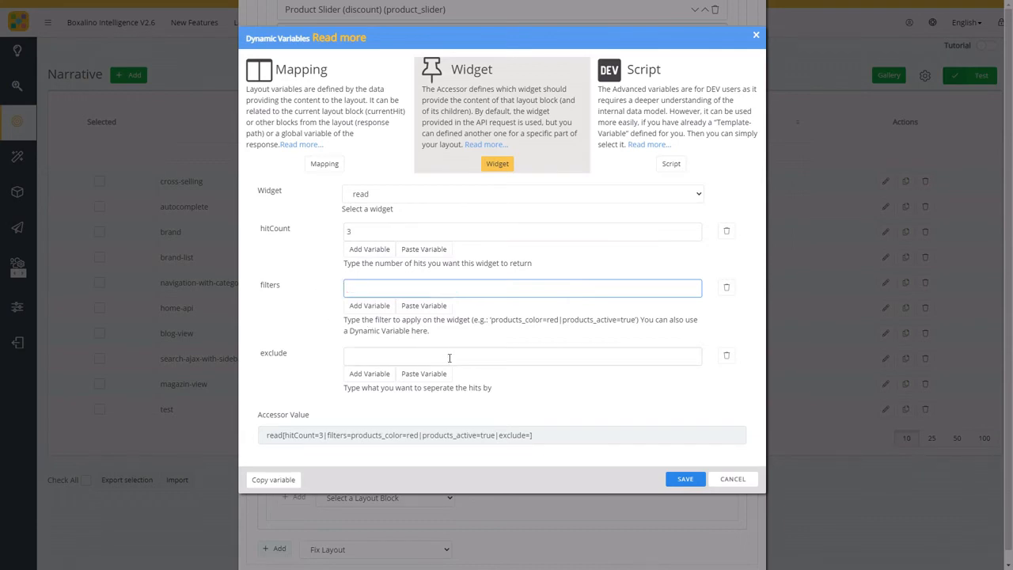
# Try "similar" as the accessor's exclude value and discard the variable changes.
pyautogui.click(450, 358)
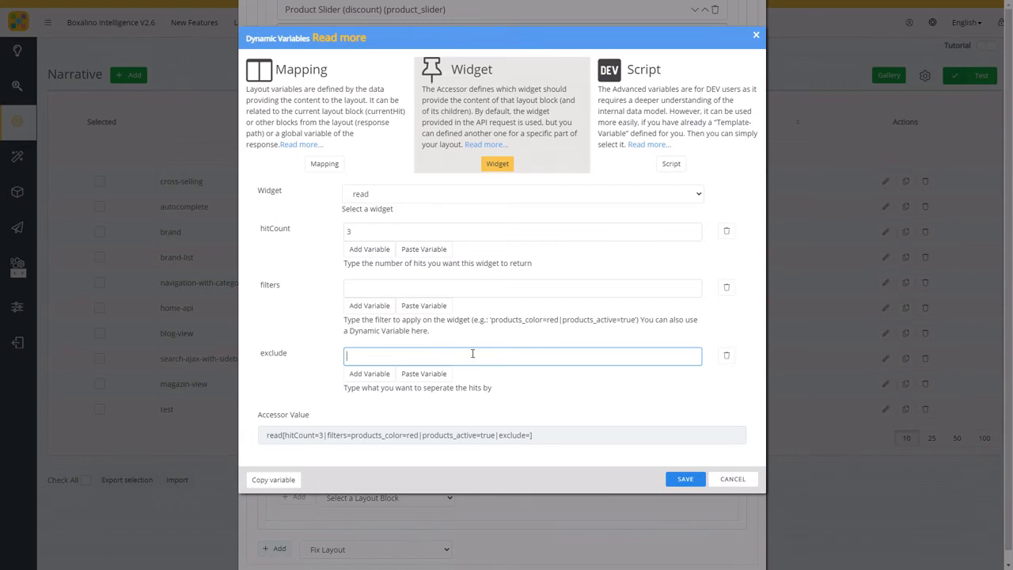
pyautogui.write('similar')
pyautogui.click(727, 480)
# Collapse the blog magazine block and view the content settings and accessor of the Promoted campaigns block.
pyautogui.scroll(3, 450, 322)
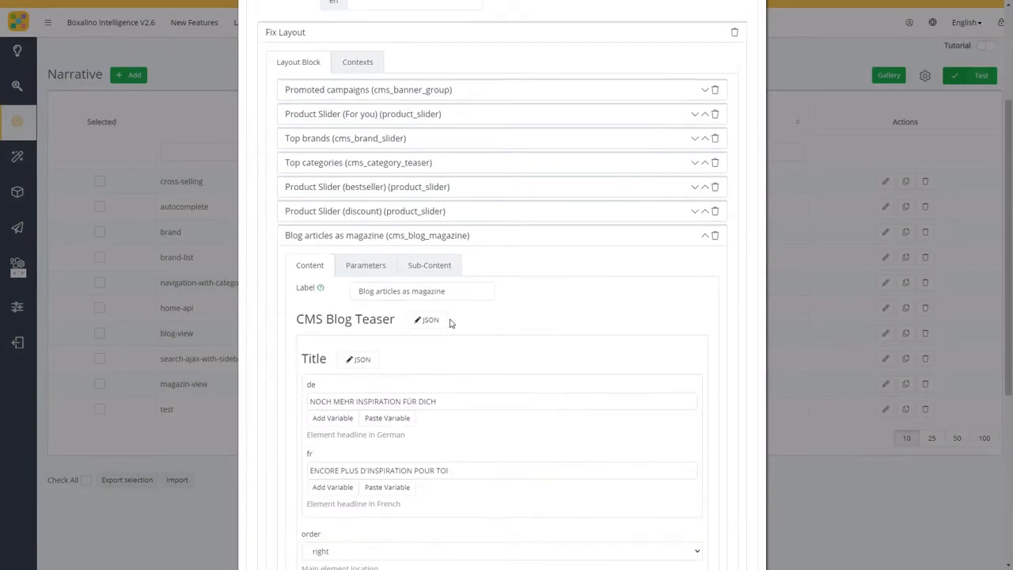
pyautogui.click(378, 244)
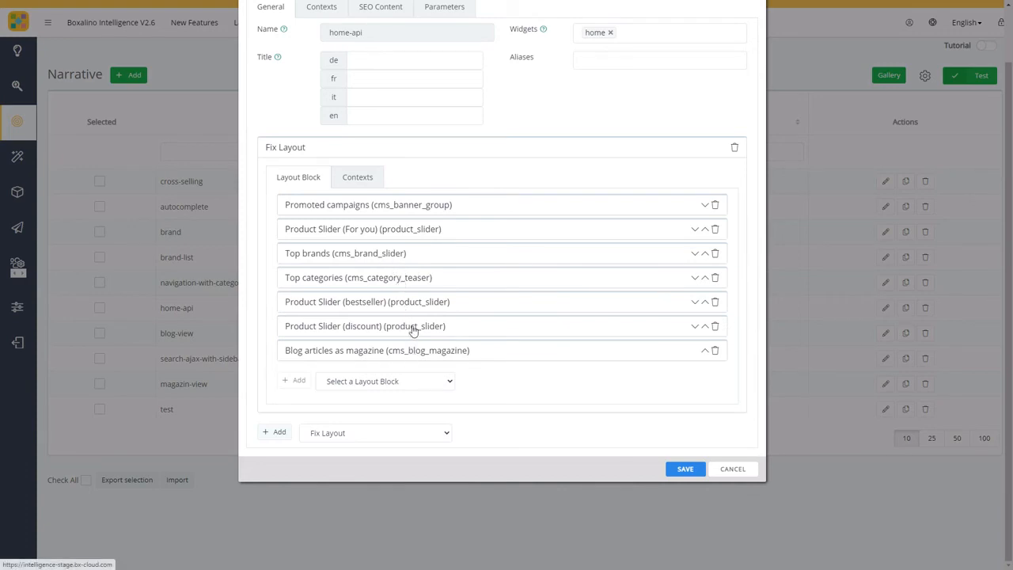
pyautogui.click(396, 207)
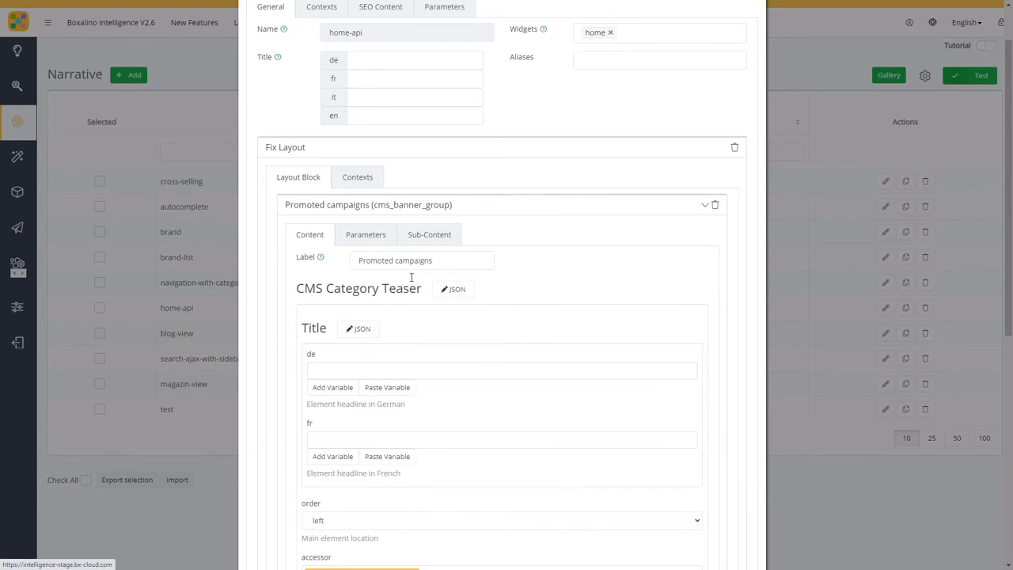
pyautogui.scroll(-2, 424, 323)
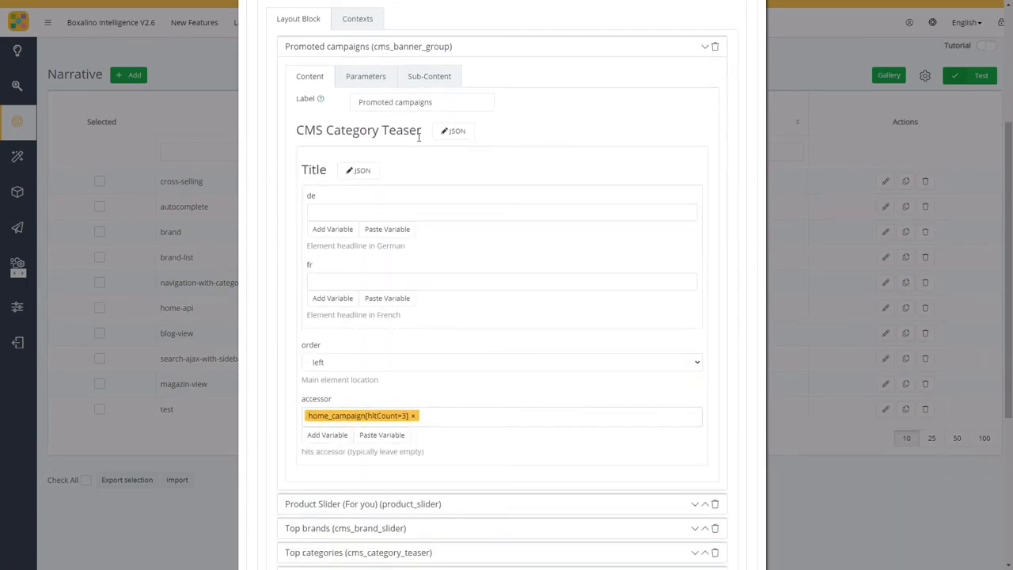
# Compare the nested Banner's variables with the Promoted campaigns accessor and collapse the block.
pyautogui.click(438, 83)
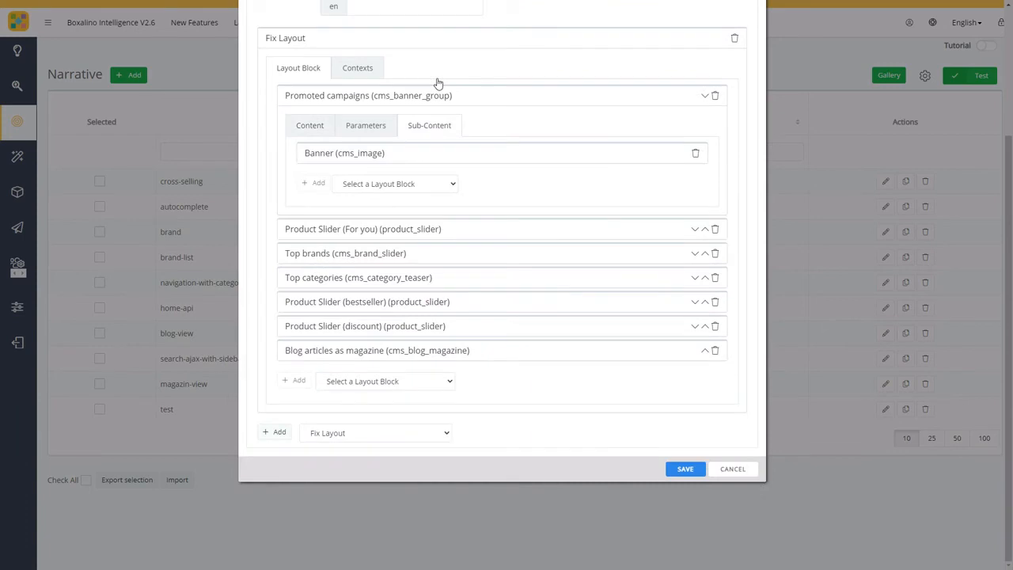
pyautogui.click(367, 155)
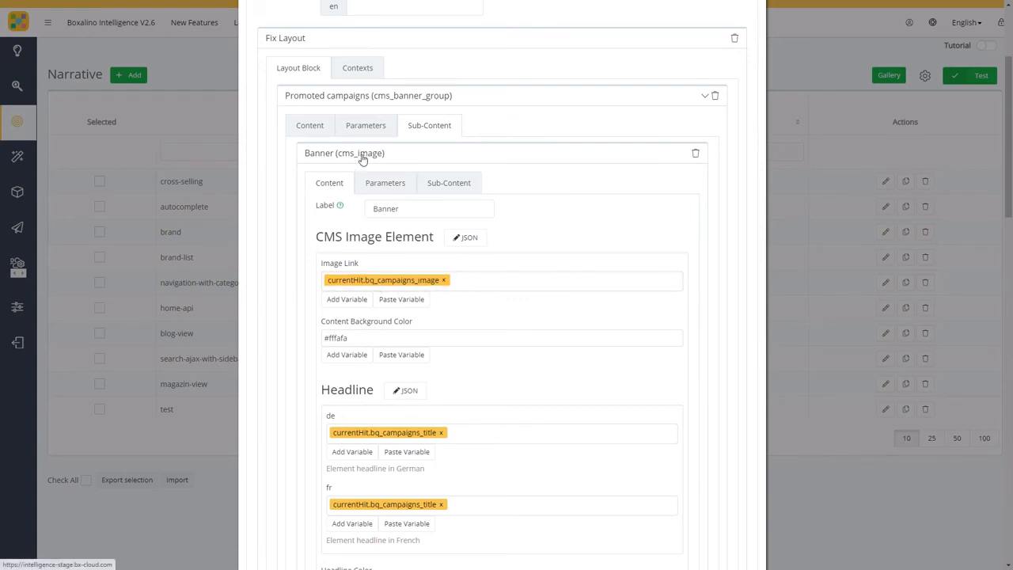
pyautogui.click(404, 162)
pyautogui.click(309, 129)
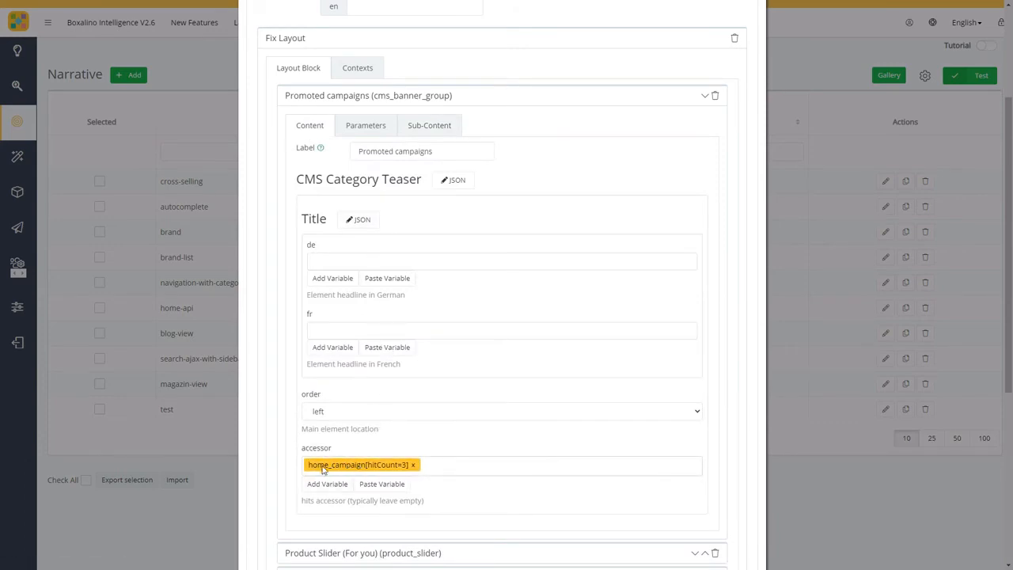
pyautogui.click(389, 95)
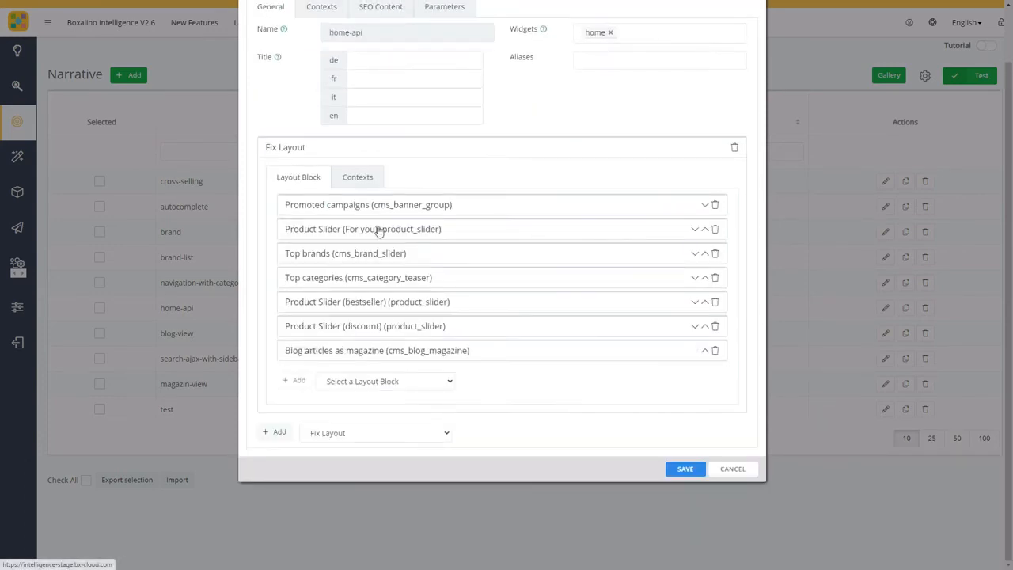
# Review the content settings and accessor of Blog articles as magazine again and reopen the Promoted campaigns block.
pyautogui.click(357, 352)
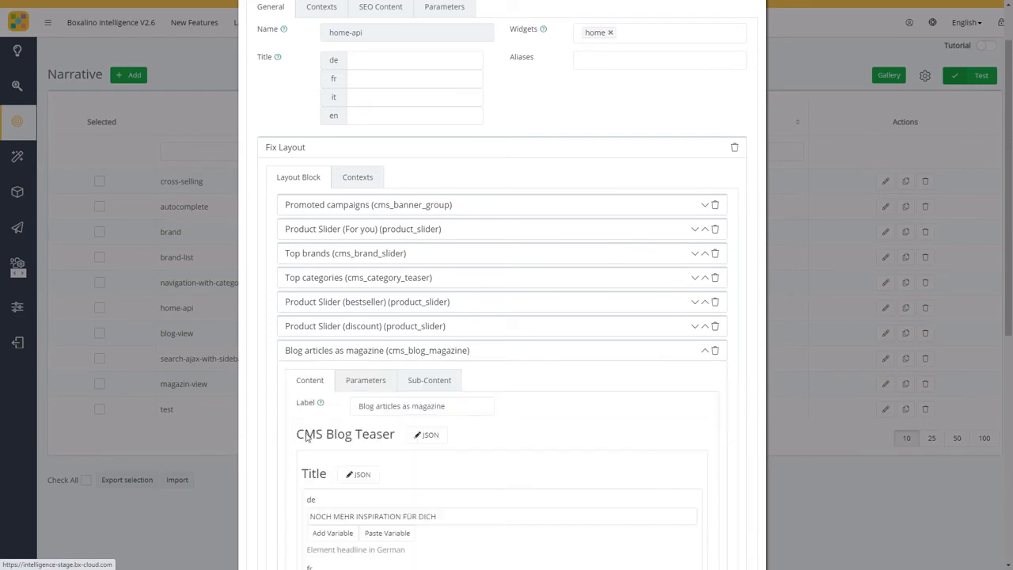
pyautogui.click(399, 358)
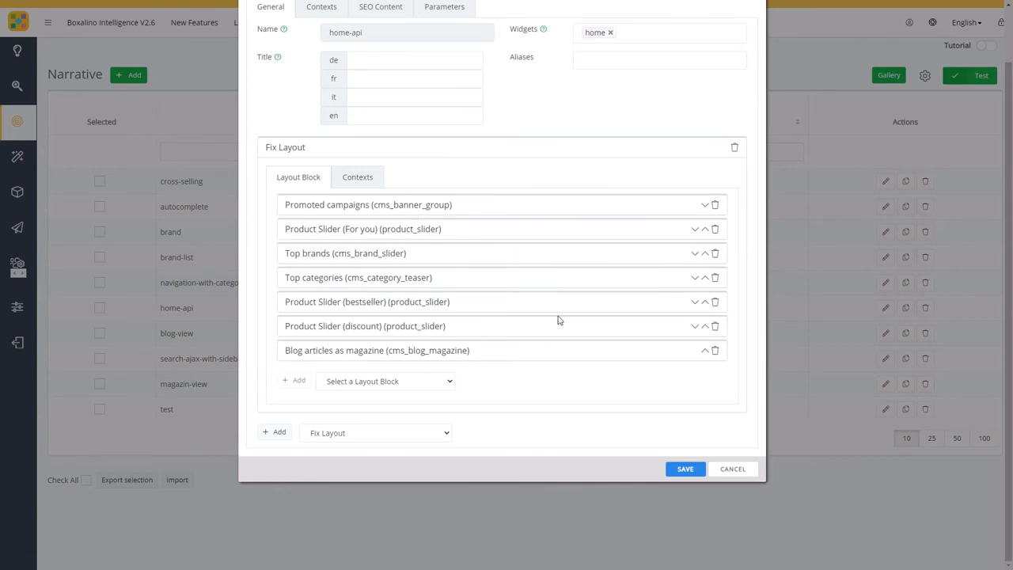
pyautogui.click(392, 352)
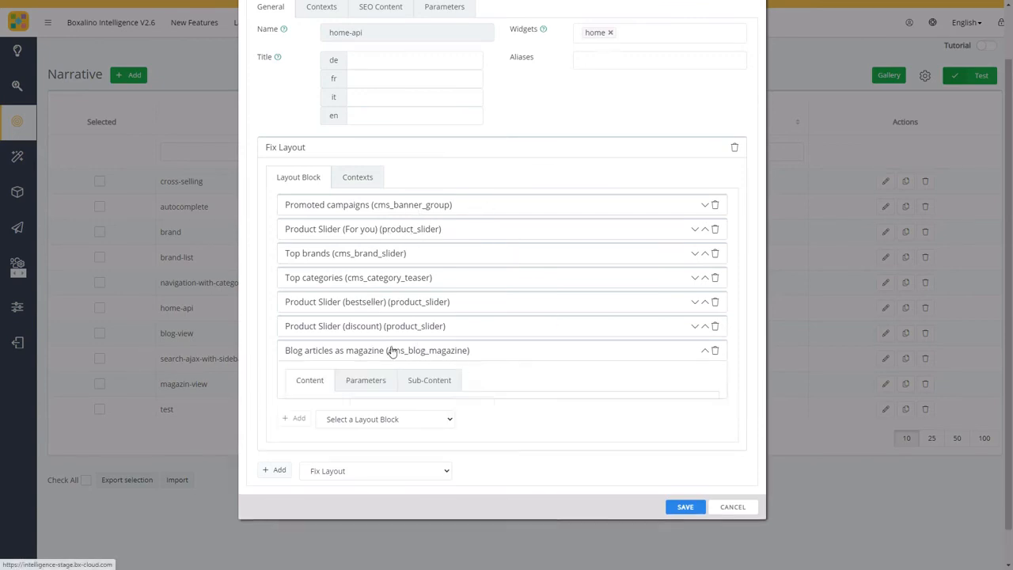
pyautogui.scroll(-2, 519, 351)
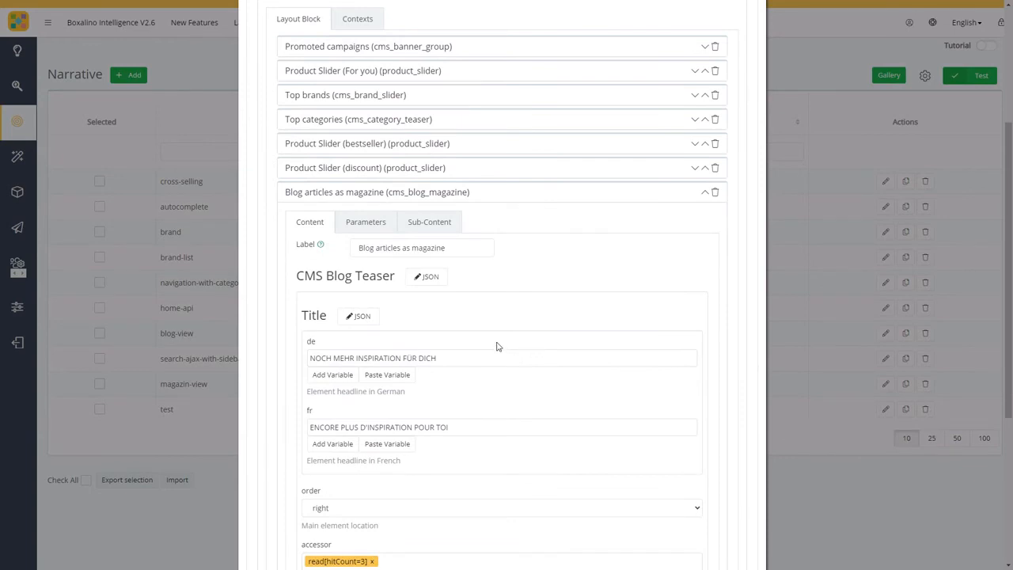
pyautogui.scroll(2, 497, 320)
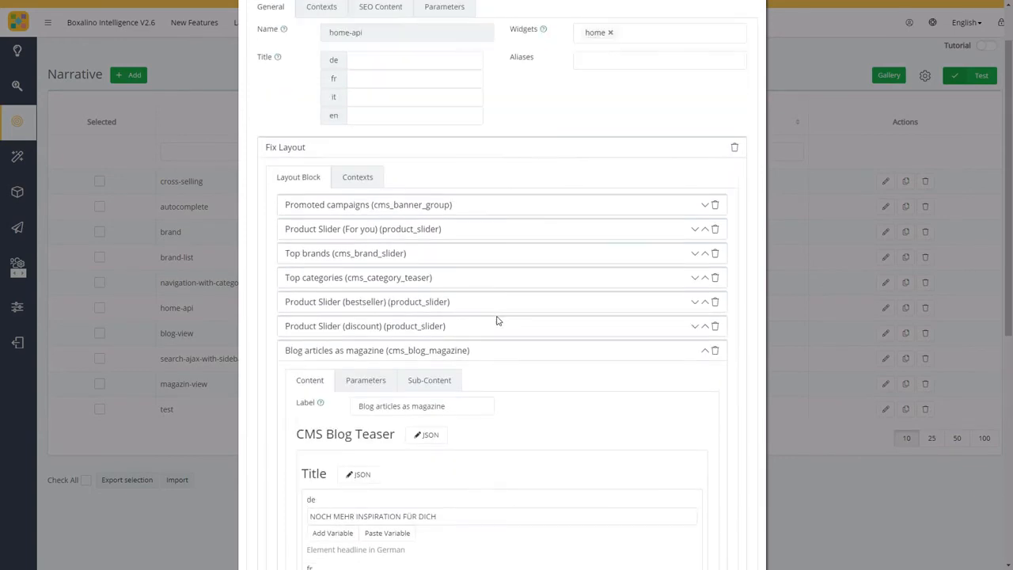
pyautogui.click(412, 207)
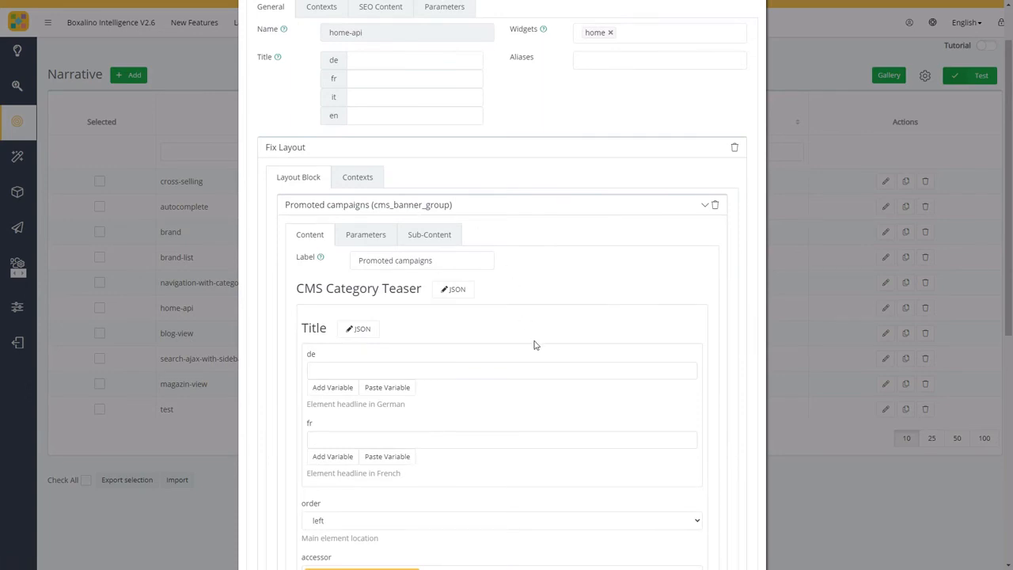
# Close the home-api narrative without saving and open the marketing Campaigns list in a separate browser tab.
pyautogui.scroll(1, 534, 346)
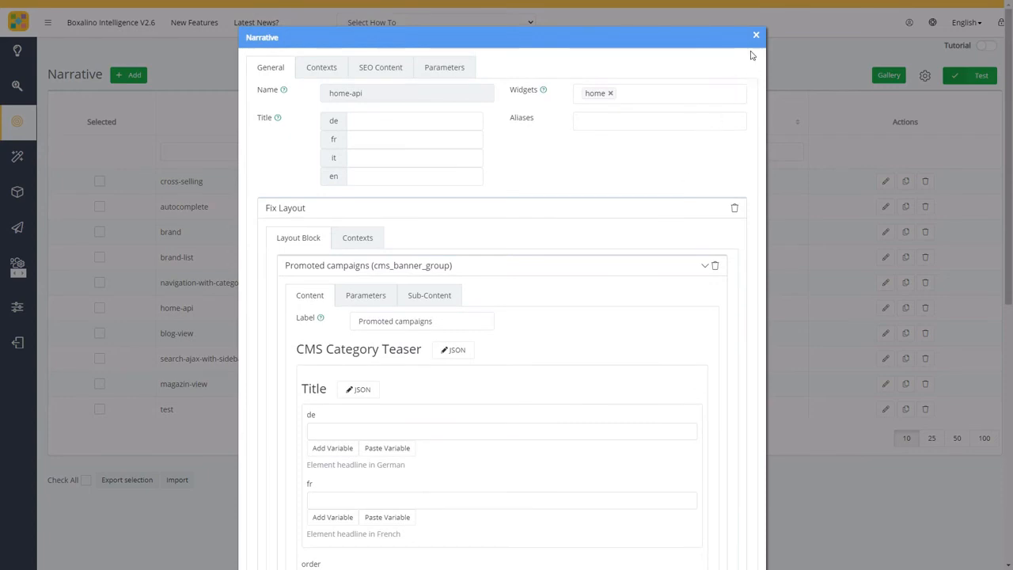
pyautogui.click(755, 37)
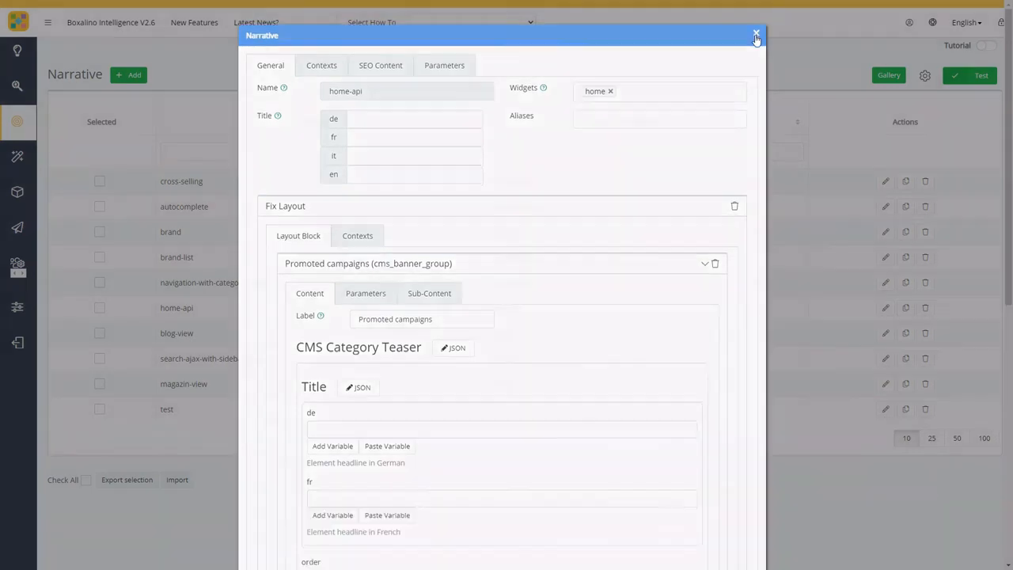
pyautogui.moveTo(18, 123)
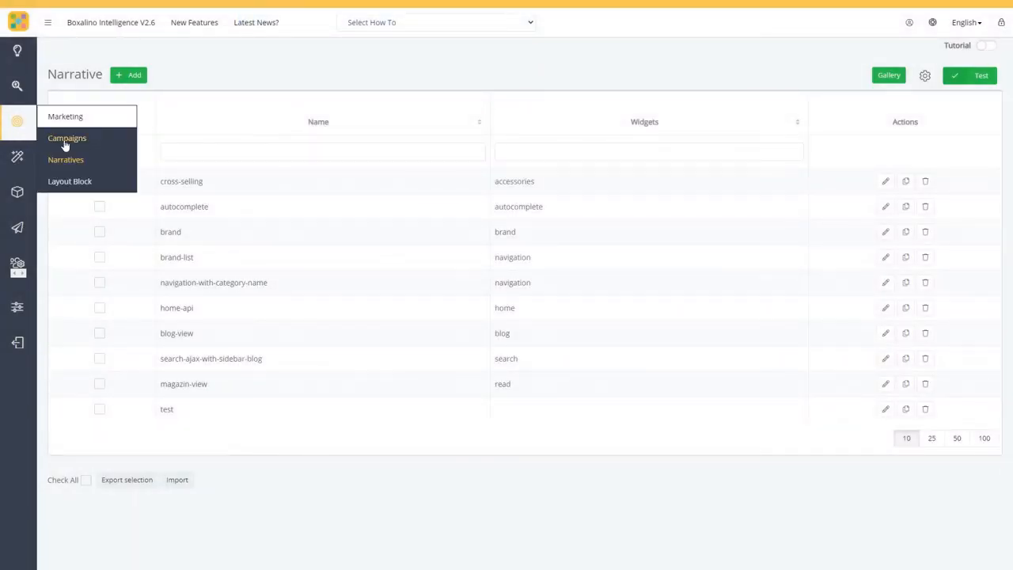
pyautogui.rightClick(63, 140)
pyautogui.click(86, 148)
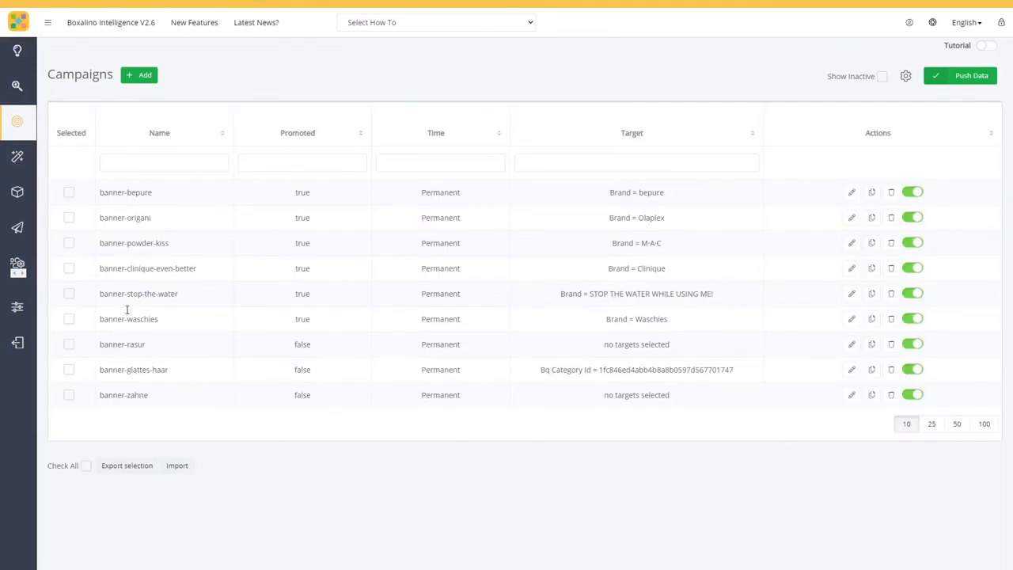
# Examine the general settings, type options and image content of the banner-clinique-even-better campaign and close it.
pyautogui.click(850, 270)
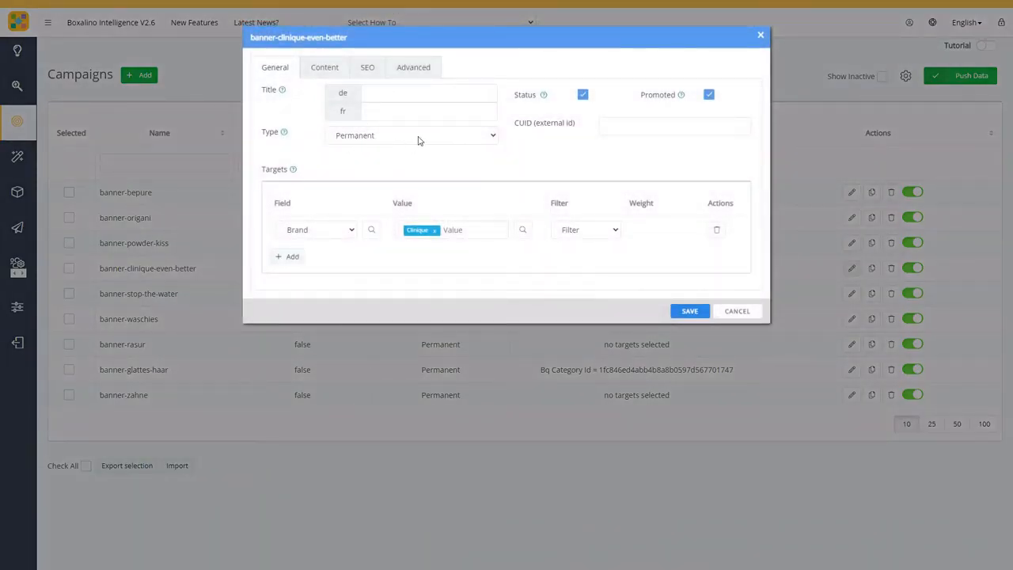
pyautogui.click(388, 141)
pyautogui.click(392, 140)
pyautogui.click(324, 70)
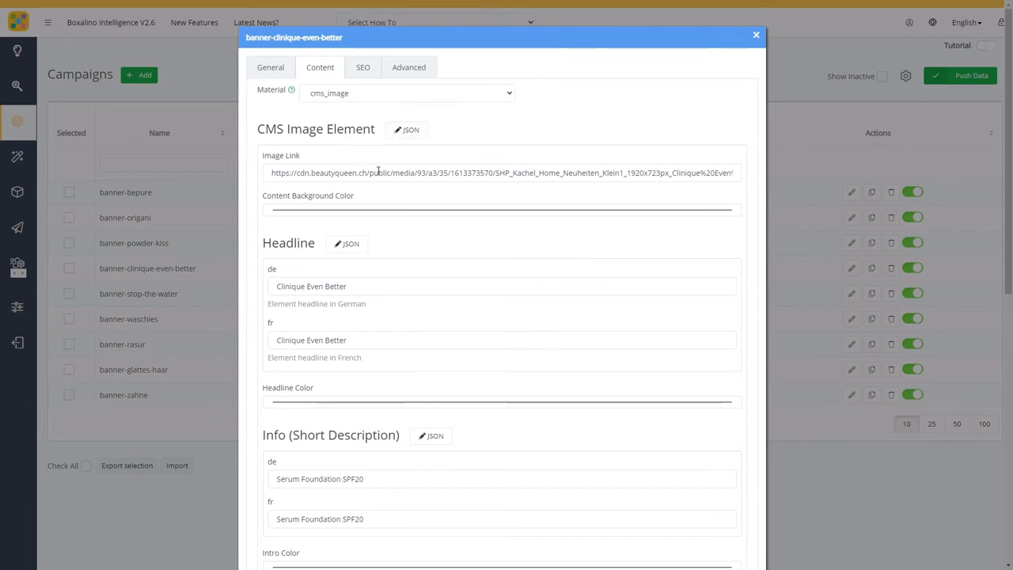
pyautogui.click(757, 35)
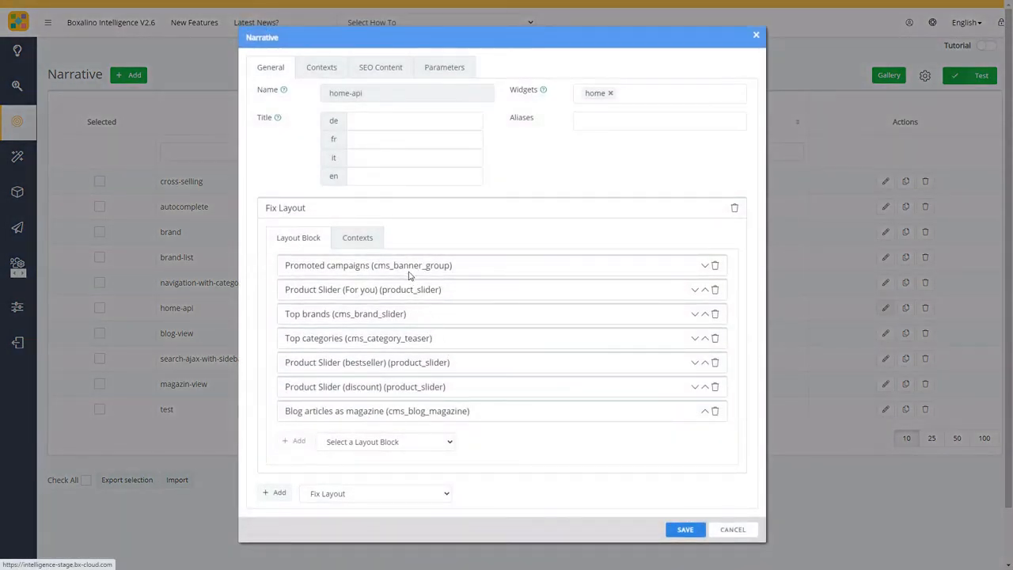
# Review the Promoted campaigns accessor and its nested Banner's variables in the home-api narrative, and close the narrative without saving.
pyautogui.click(404, 269)
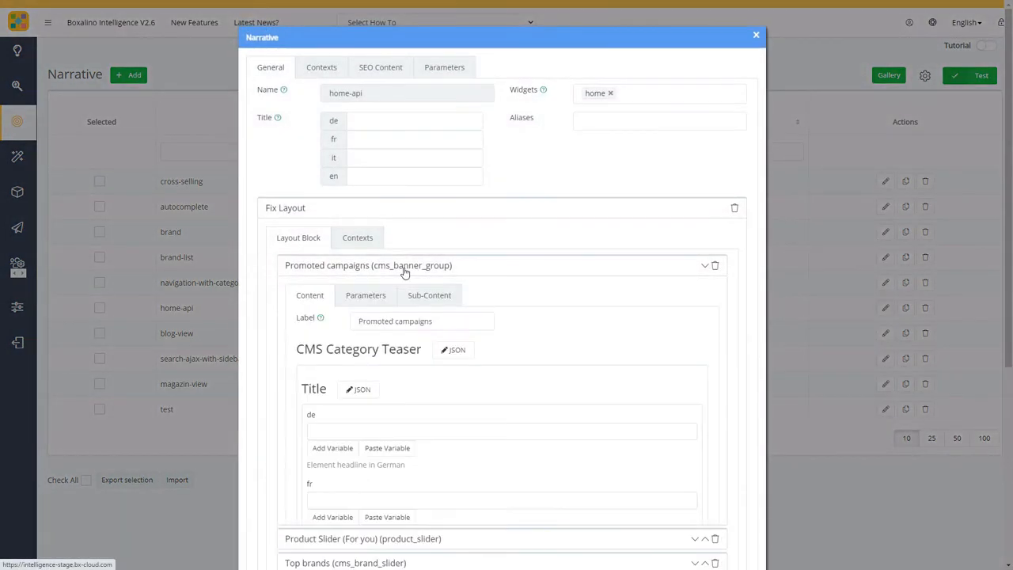
pyautogui.scroll(-3, 369, 373)
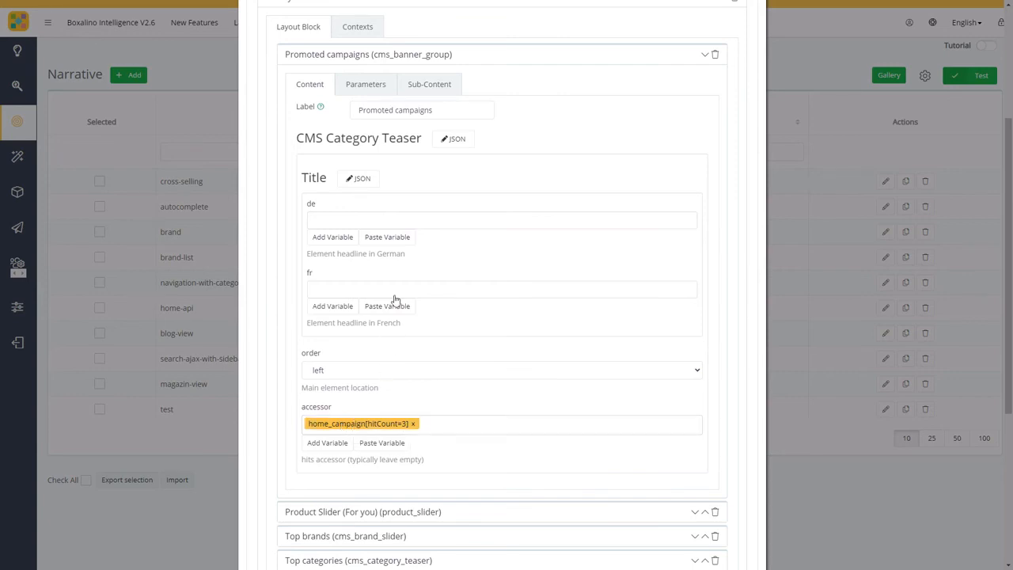
pyautogui.click(426, 85)
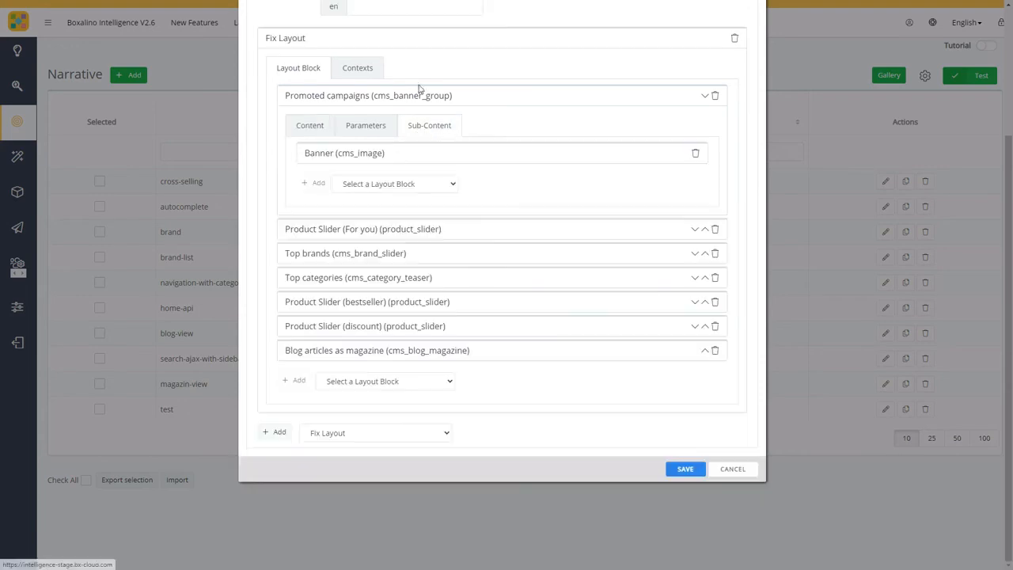
pyautogui.click(349, 158)
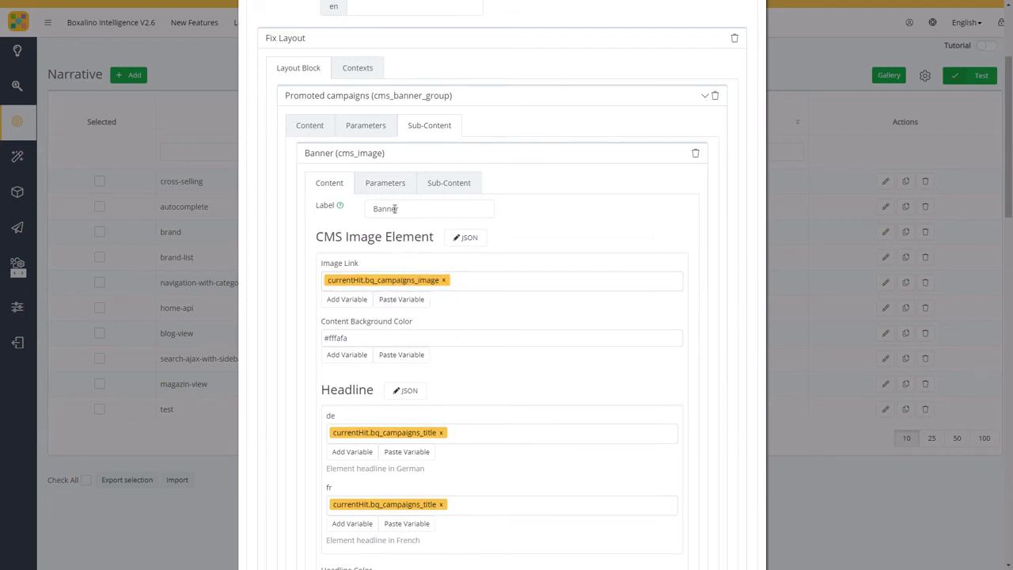
pyautogui.click(398, 96)
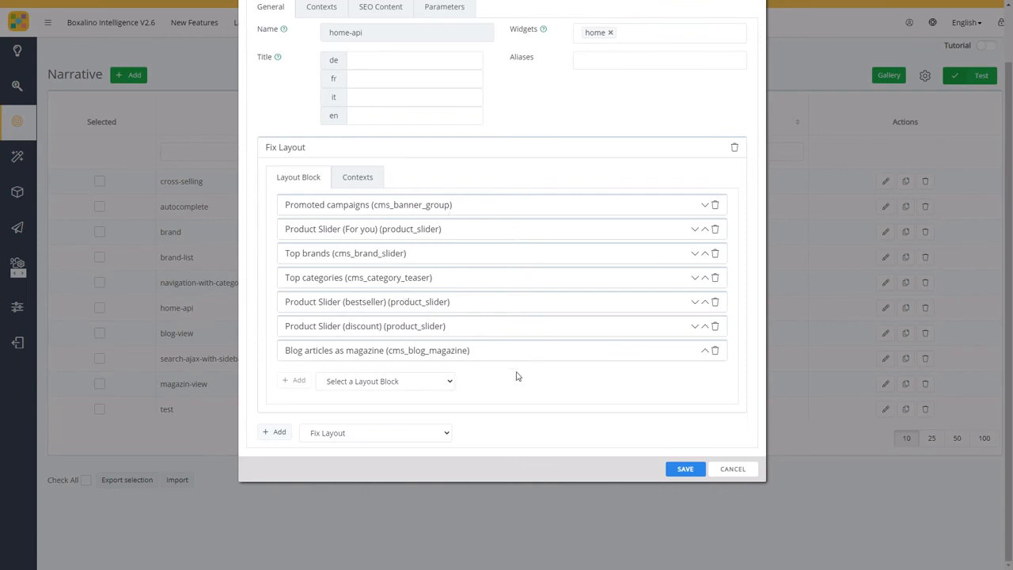
pyautogui.click(727, 472)
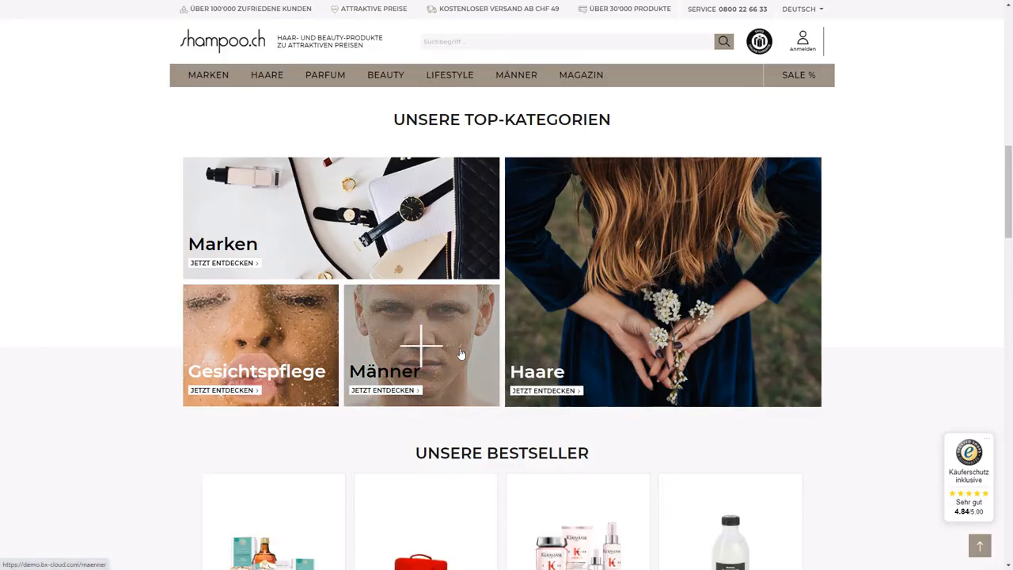
# In the shampoo.ch shop, open the Regulatpro Active DTX detox set from the bestsellers and examine the recommendation sliders on its product page.
pyautogui.scroll(-4, 99, 319)
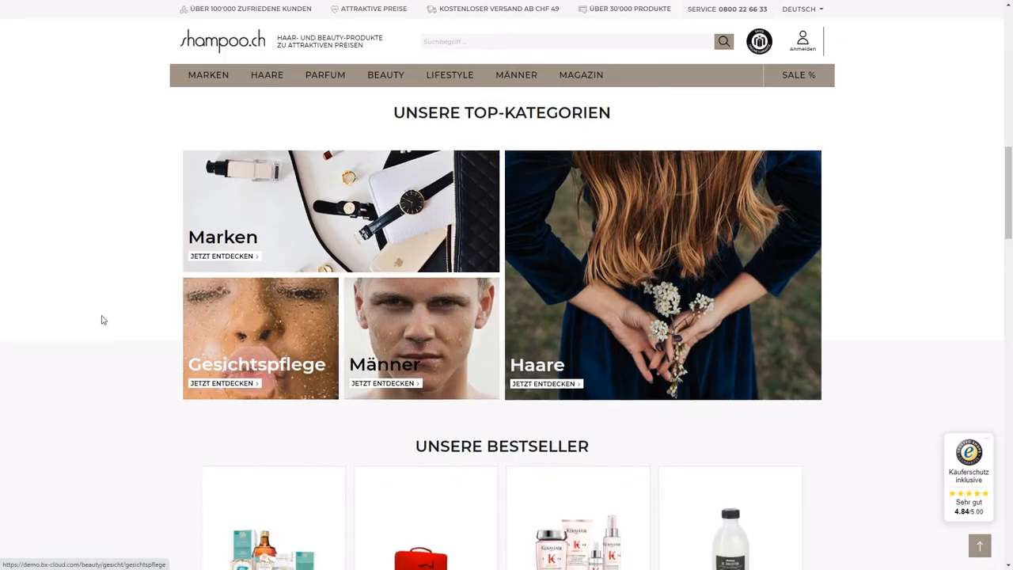
pyautogui.click(276, 306)
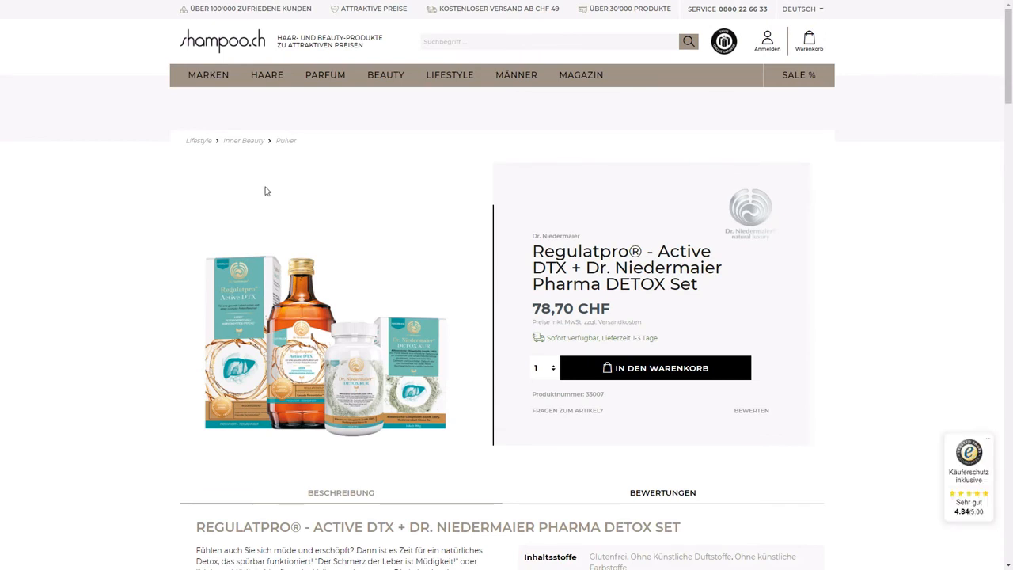
pyautogui.scroll(-10, 161, 225)
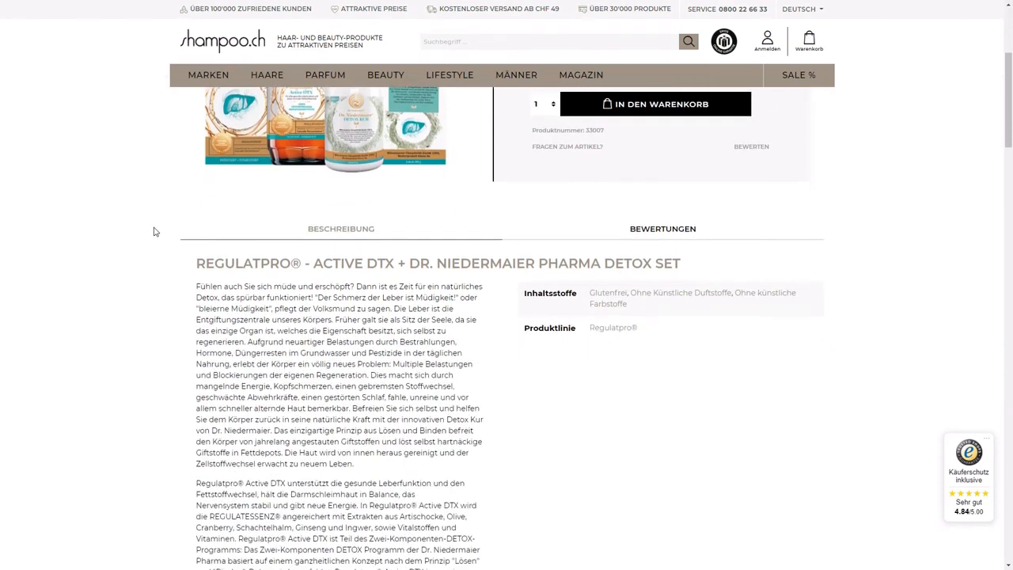
pyautogui.scroll(-4, 155, 231)
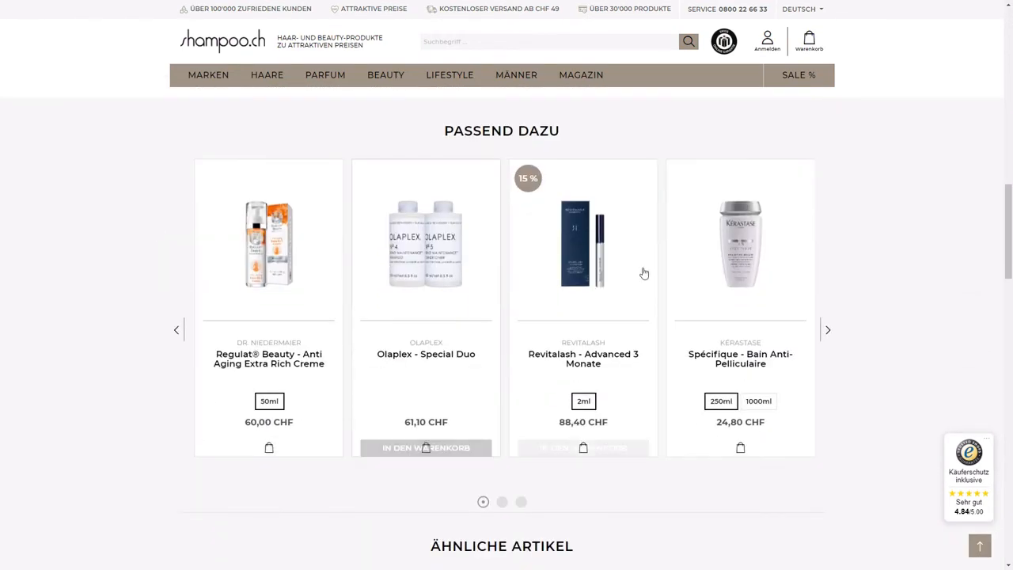
pyautogui.scroll(-3, 63, 258)
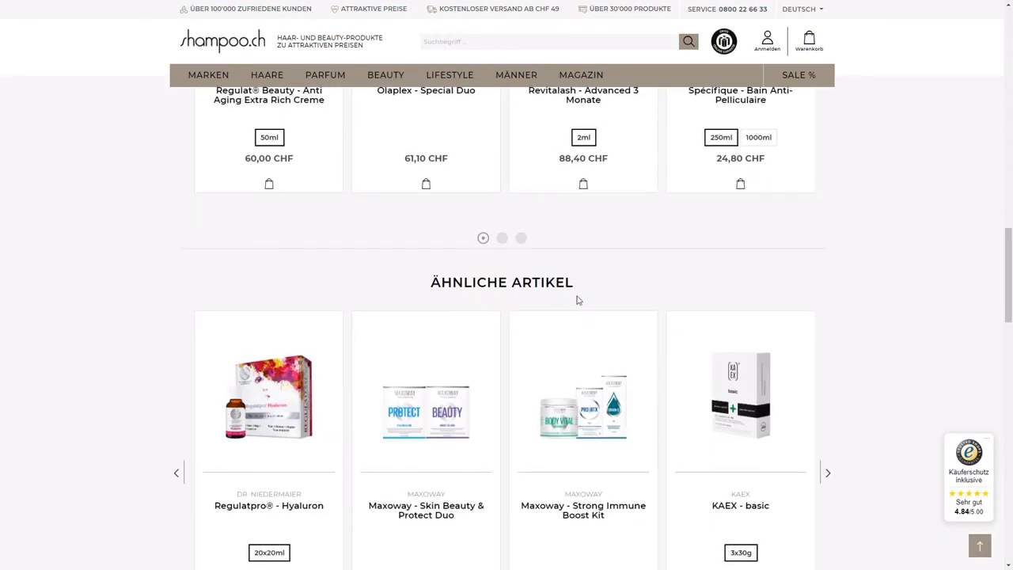
pyautogui.scroll(-6, 23, 306)
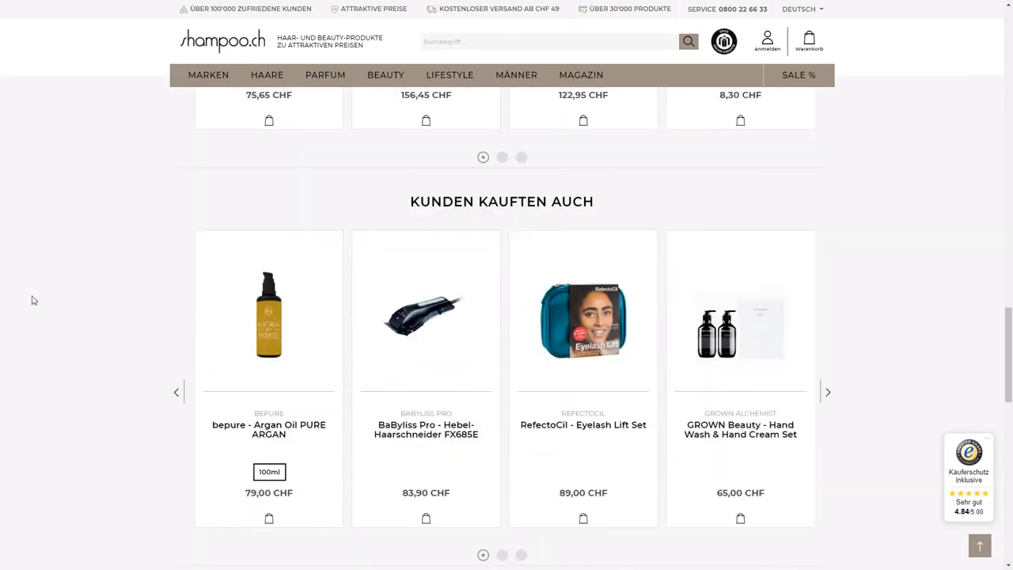
pyautogui.scroll(-4, 76, 312)
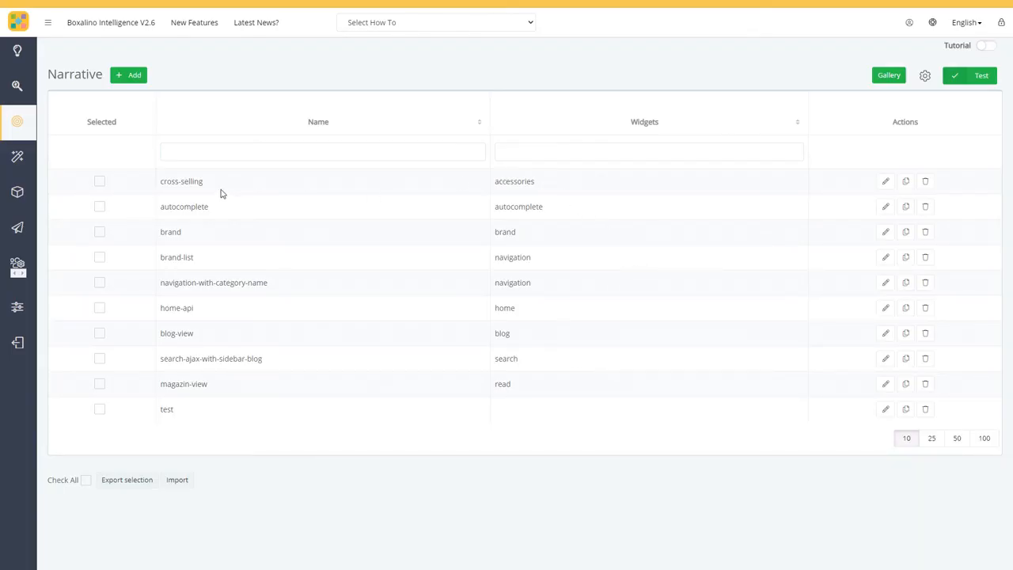
# Open the cross-selling narrative and review the Accessories block's names, cross-selling type, accessor and the narrative's widget.
pyautogui.click(884, 182)
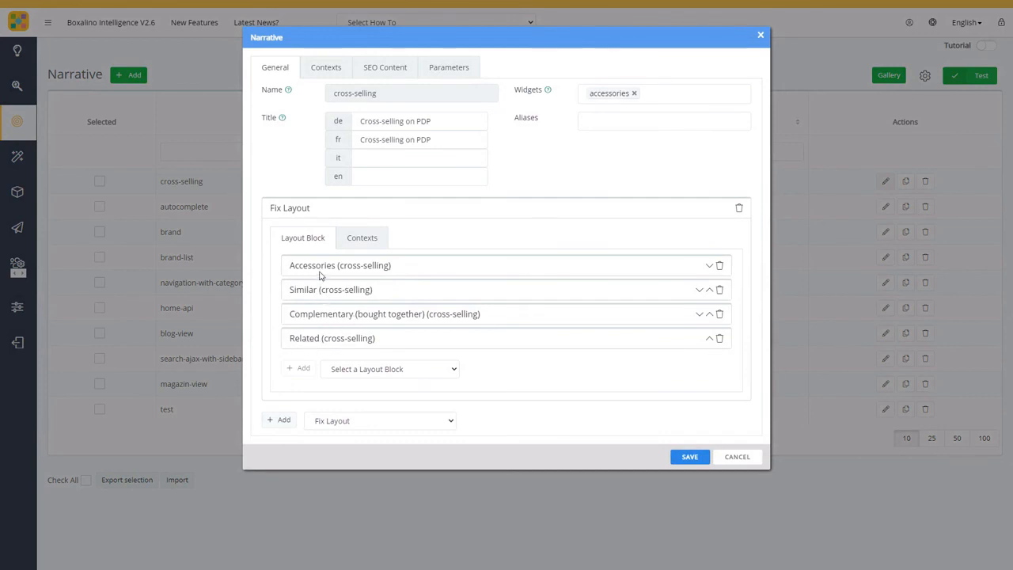
pyautogui.click(323, 272)
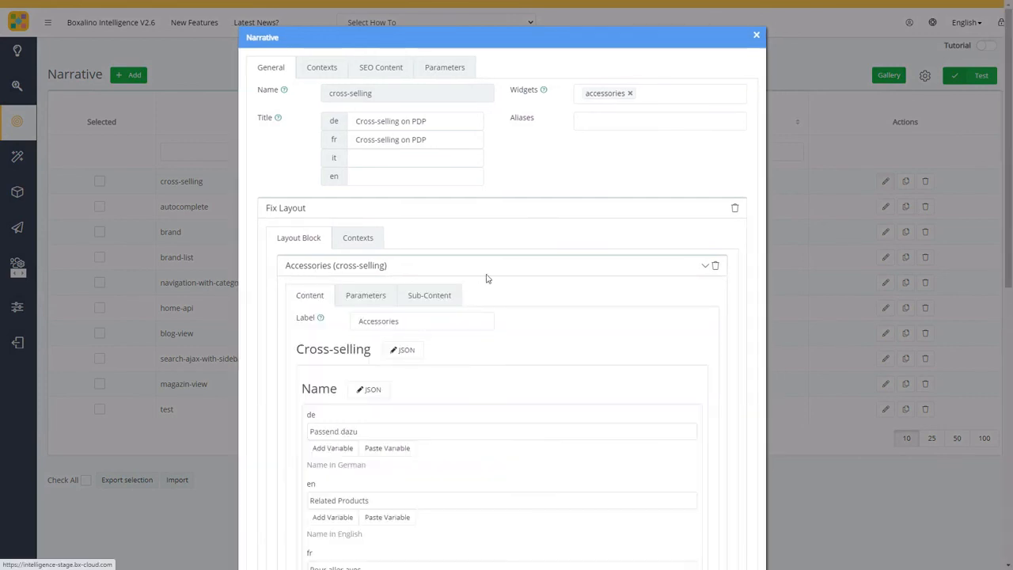
pyautogui.scroll(-2, 380, 296)
pyautogui.scroll(-3, 382, 376)
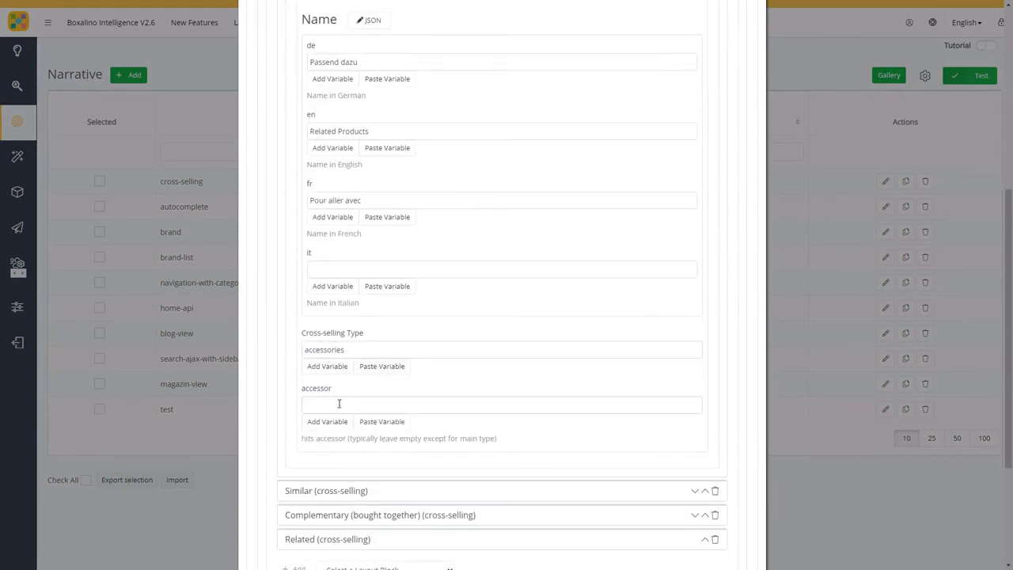
pyautogui.scroll(5, 529, 347)
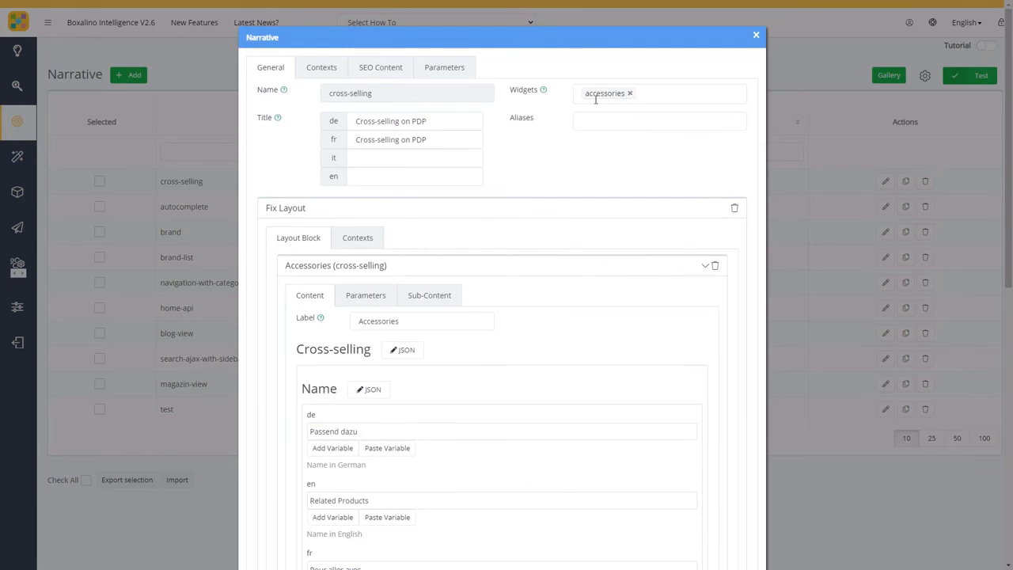
pyautogui.click(335, 271)
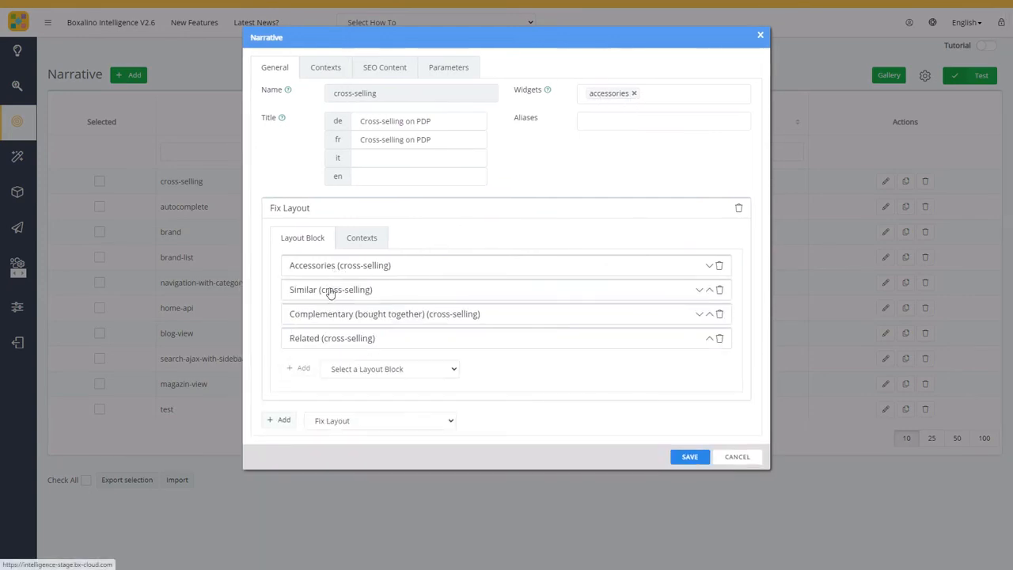
# Review the Similar block's names, cross-selling type and accessor against the narrative's widget.
pyautogui.click(330, 295)
pyautogui.scroll(-2, 321, 325)
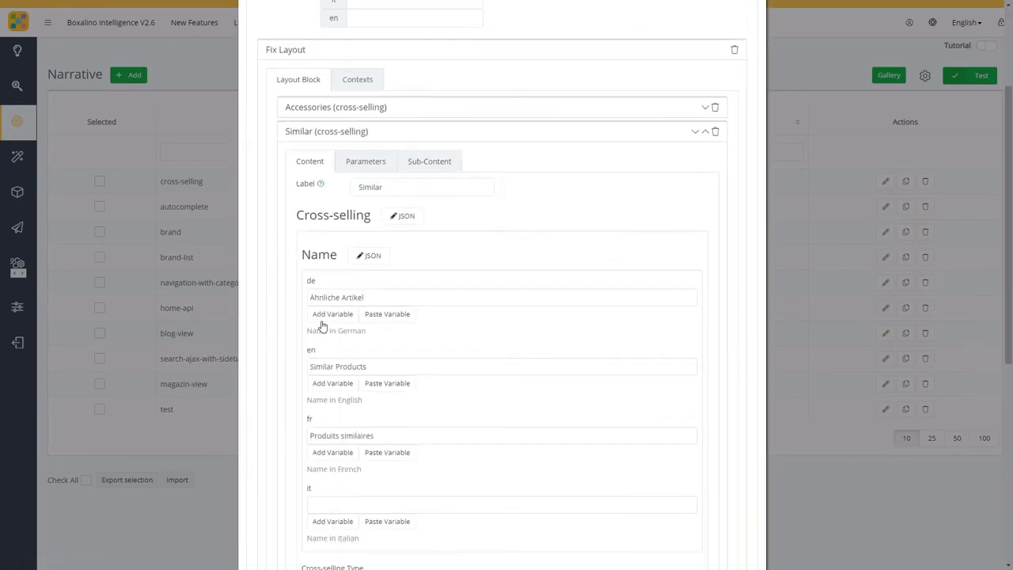
pyautogui.scroll(-2, 475, 407)
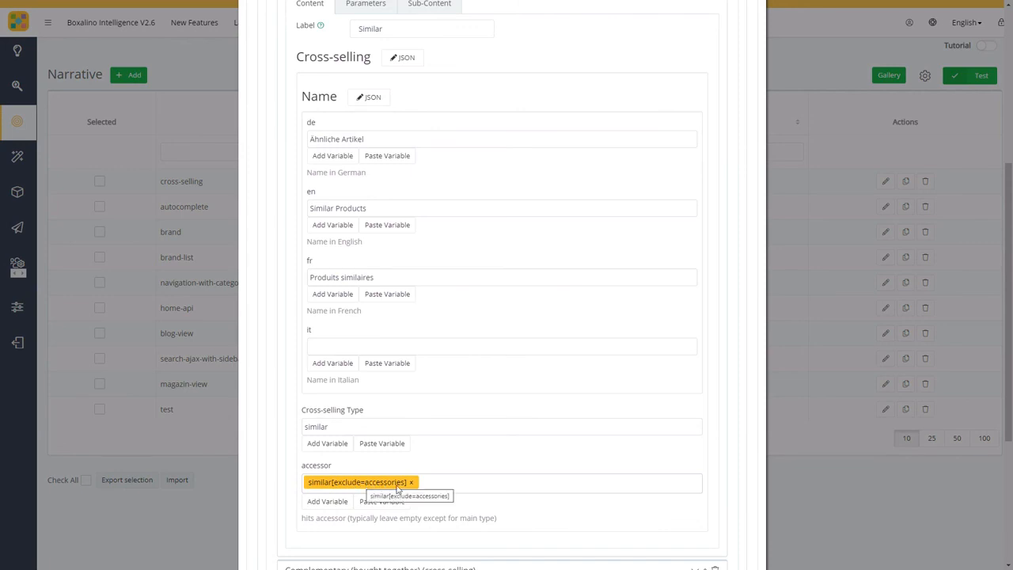
pyautogui.scroll(5, 516, 420)
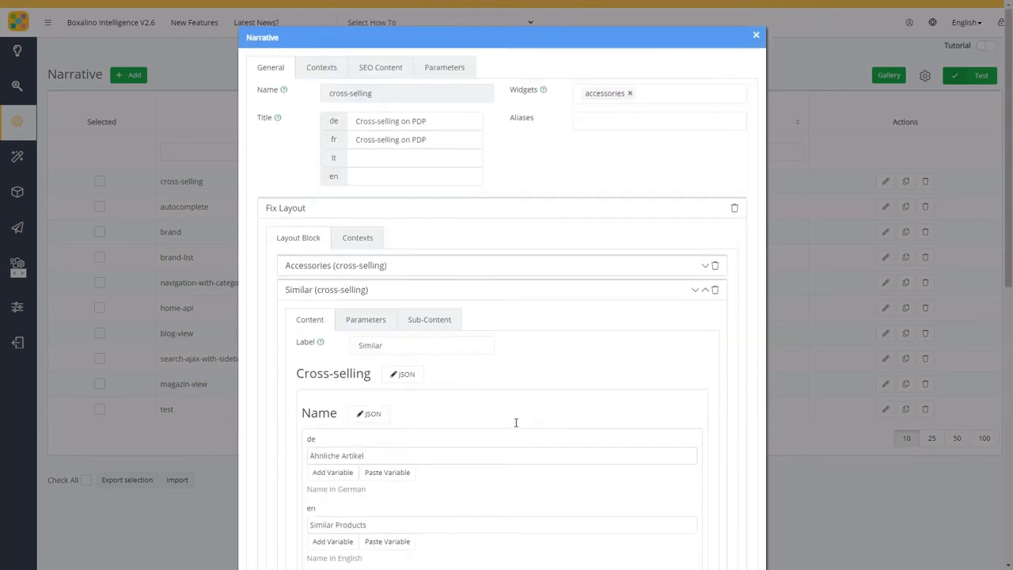
pyautogui.scroll(-4, 480, 420)
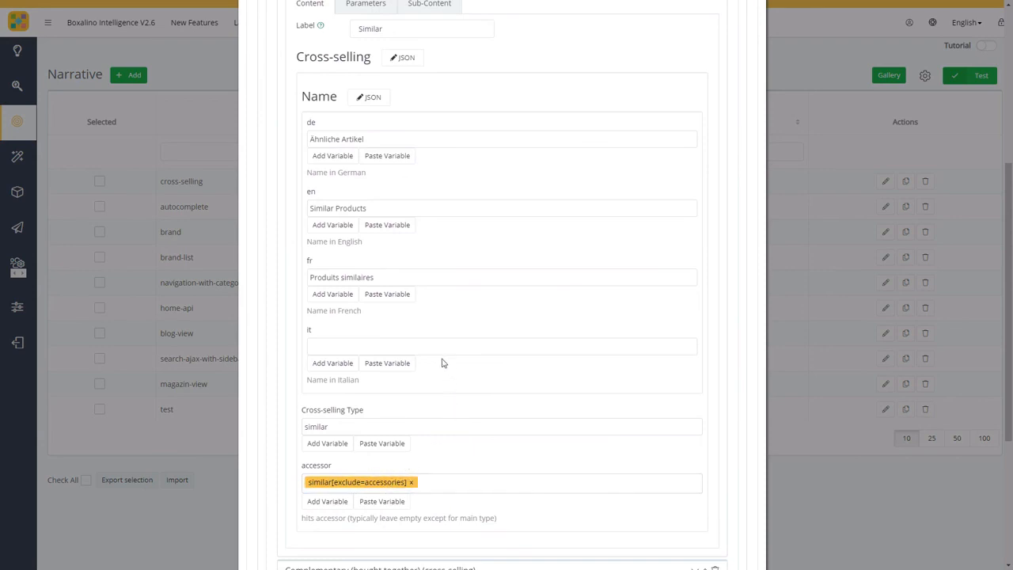
pyautogui.scroll(4, 442, 362)
# Compare the accessor field of the Accessories block with the exclude parameter in the Similar block's accessor.
pyautogui.click(319, 265)
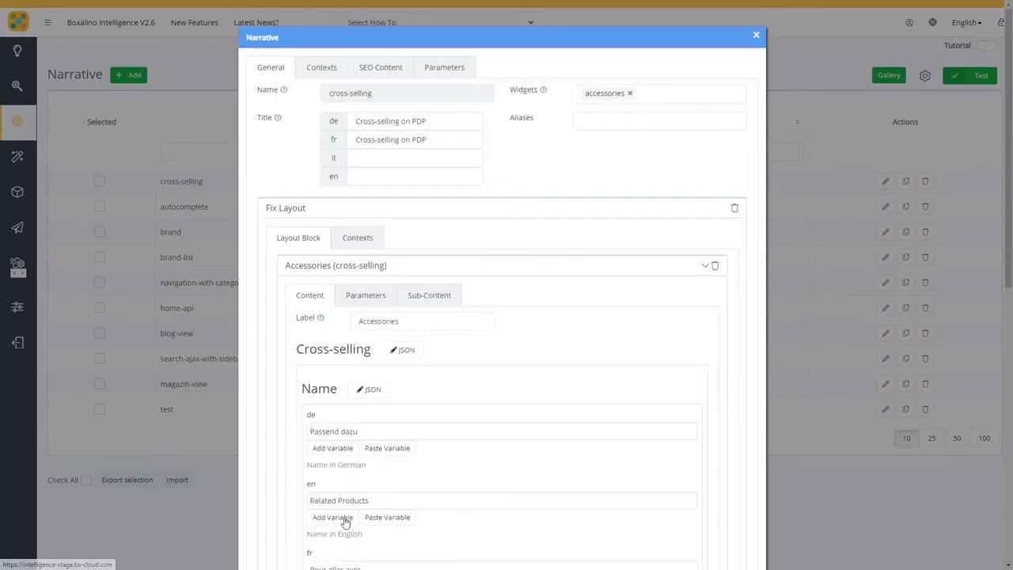
pyautogui.scroll(-5, 345, 523)
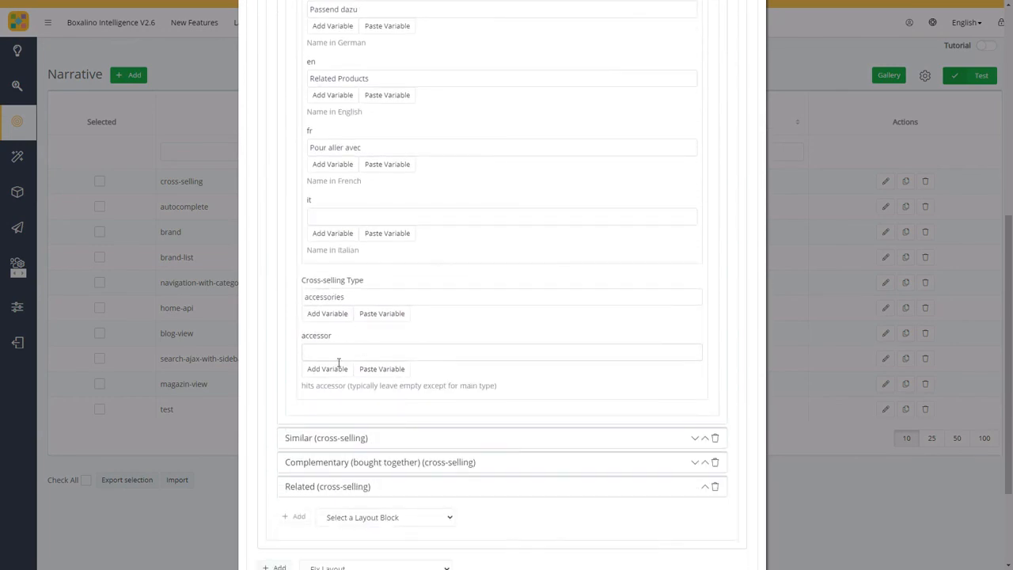
pyautogui.scroll(2, 372, 384)
pyautogui.scroll(-2, 349, 444)
pyautogui.click(331, 488)
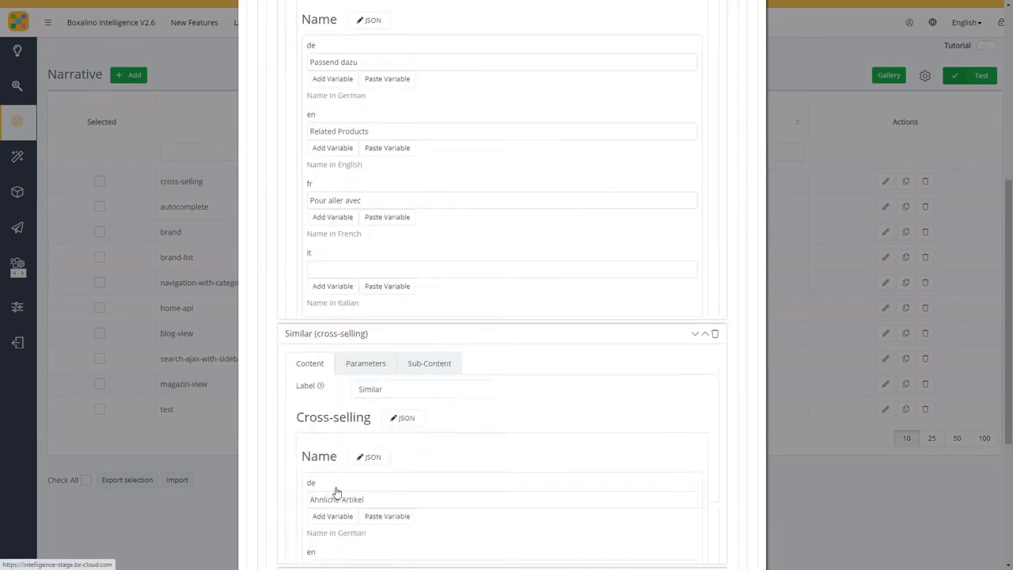
pyautogui.scroll(-6, 336, 493)
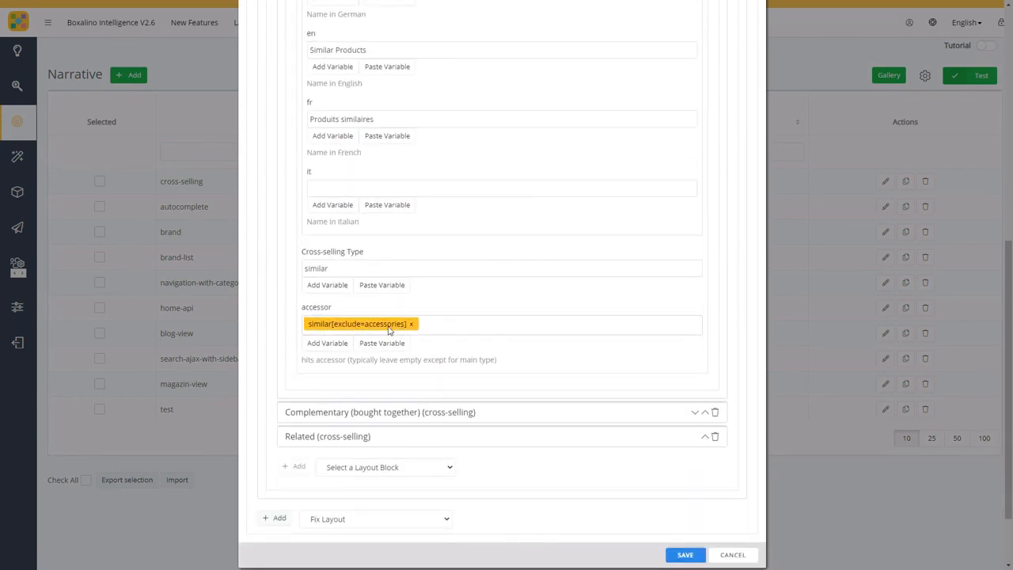
# Examine the accessor of the Complementary (bought together) block and expand the Related block.
pyautogui.click(339, 411)
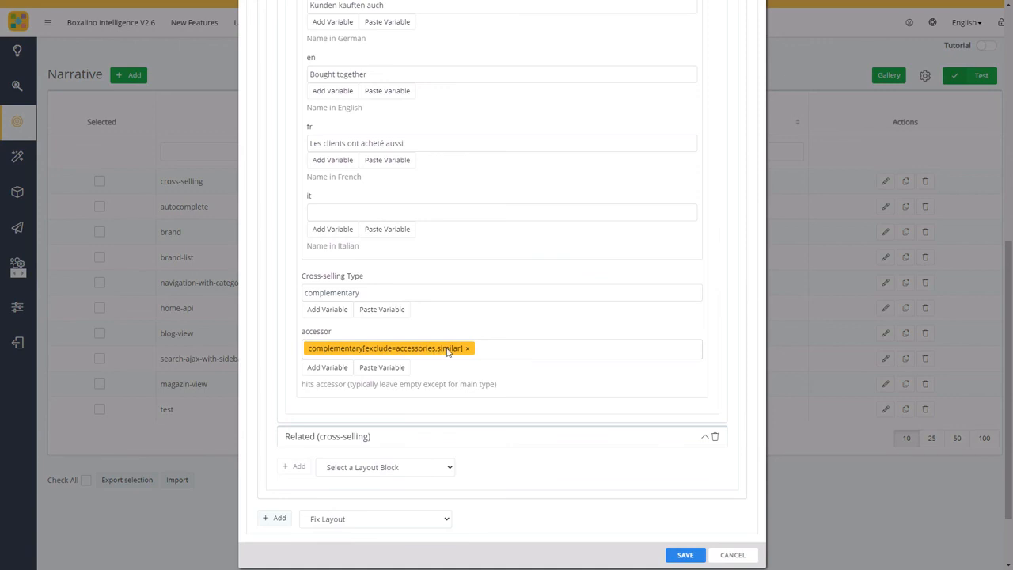
pyautogui.click(330, 436)
pyautogui.scroll(-1, 330, 437)
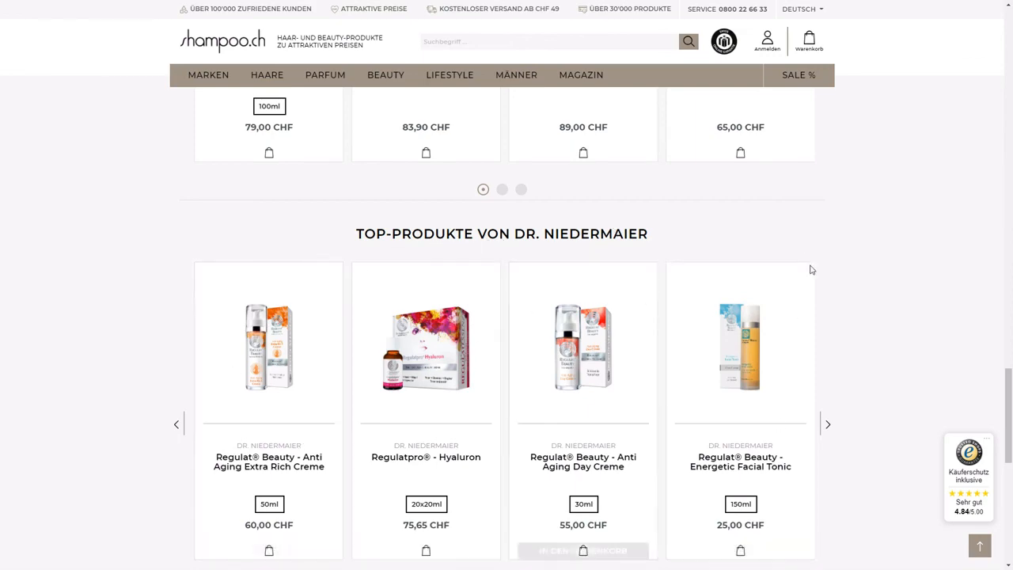
# Review the Related block's names and inspect the script of the brand variable in its French name without saving.
pyautogui.scroll(15, 811, 270)
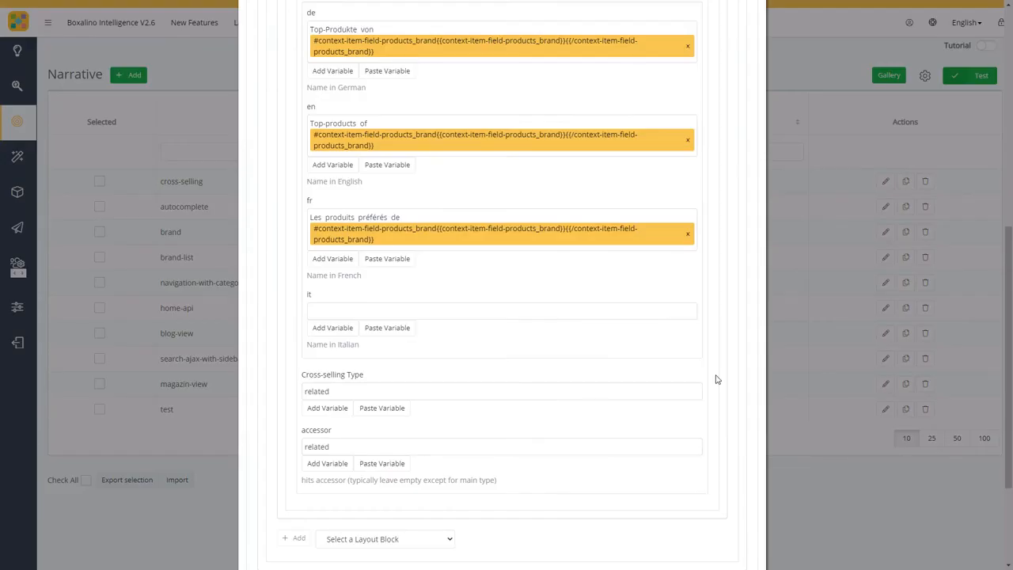
pyautogui.scroll(2, 559, 427)
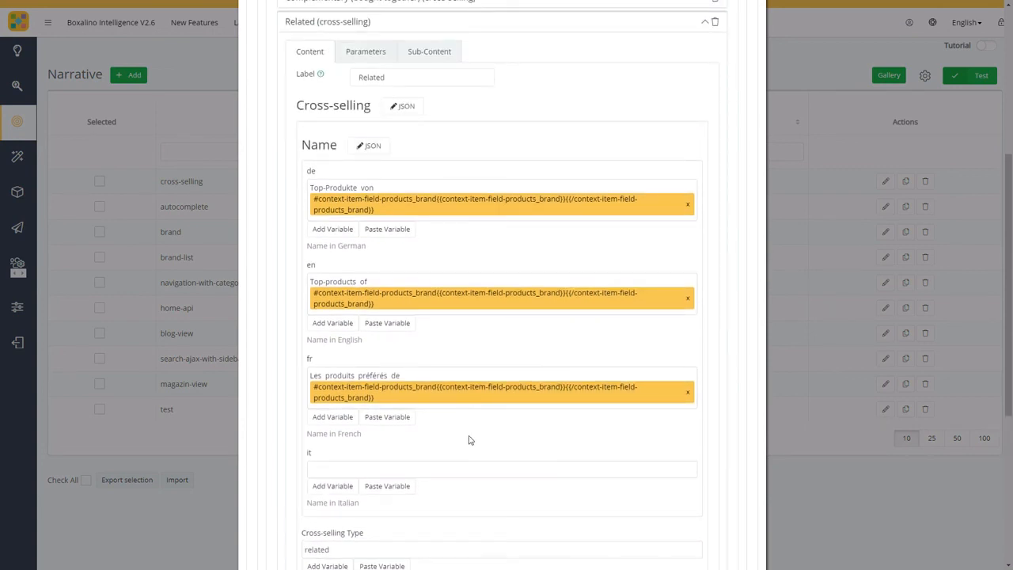
pyautogui.click(454, 397)
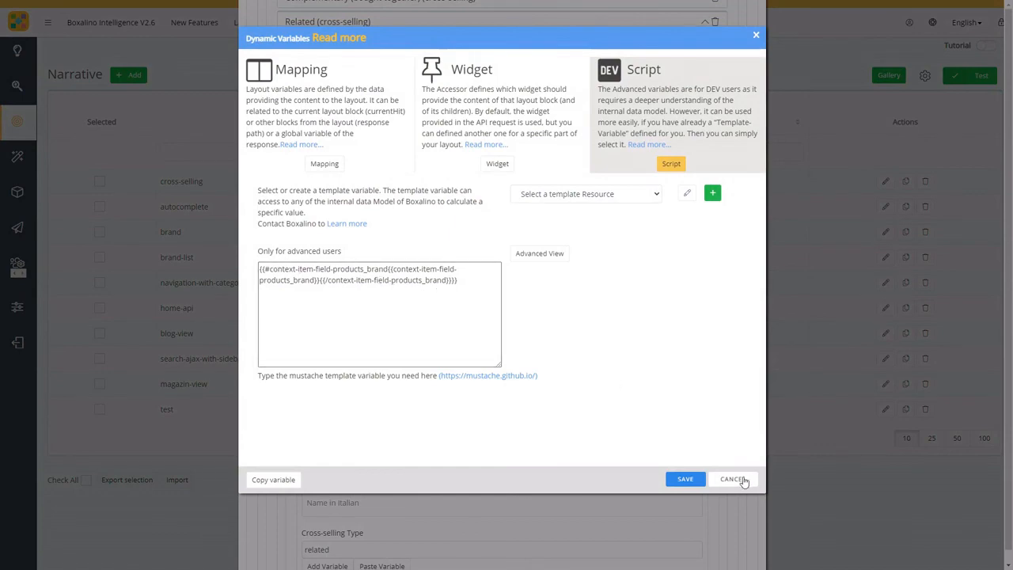
pyautogui.click(732, 479)
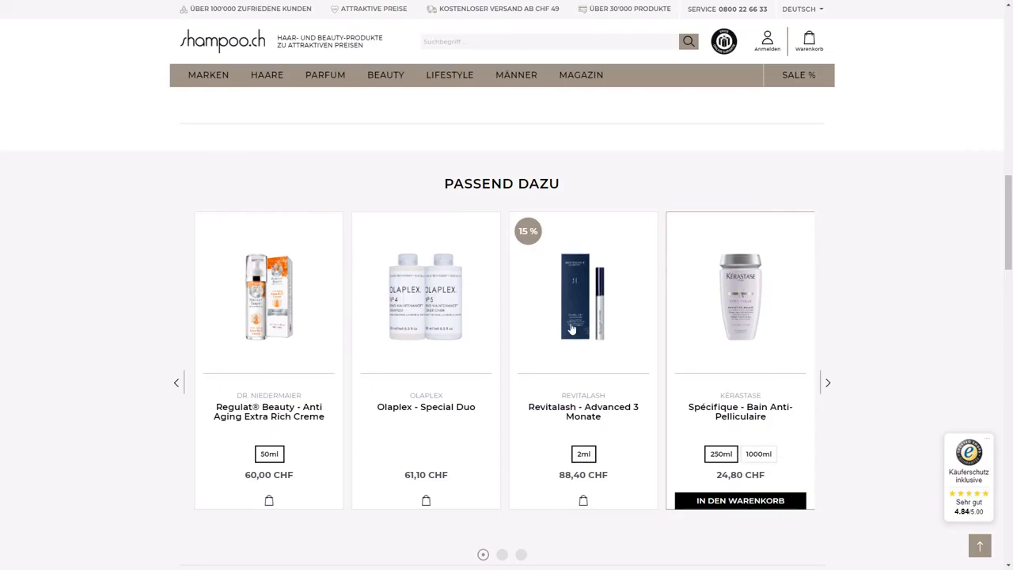
# Find the "Top-Produkte von" section on the shop's product page and highlight the brand name in its heading.
pyautogui.scroll(-8, 530, 300)
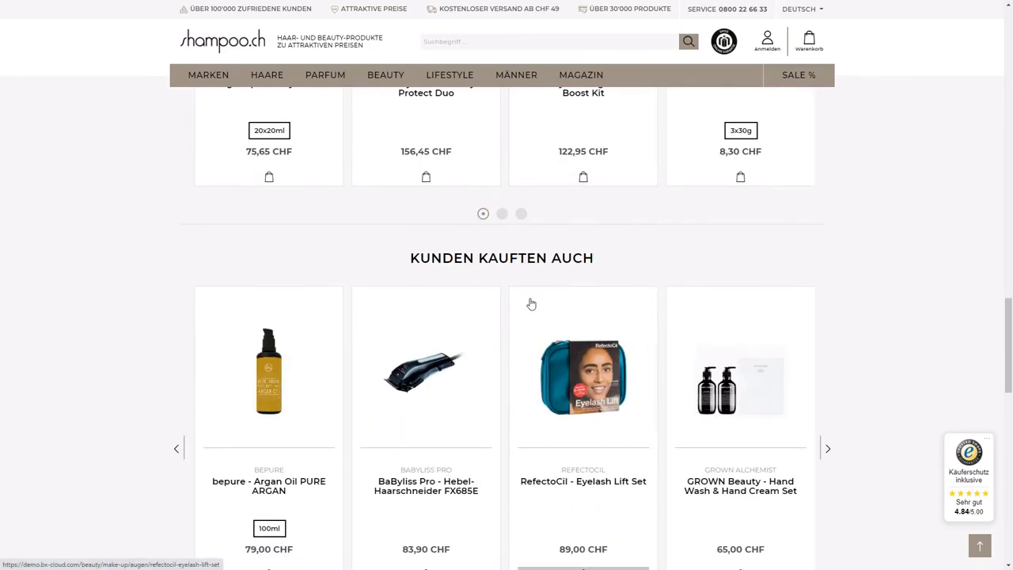
pyautogui.scroll(-4, 531, 305)
pyautogui.moveTo(515, 338); pyautogui.dragTo(648, 340)
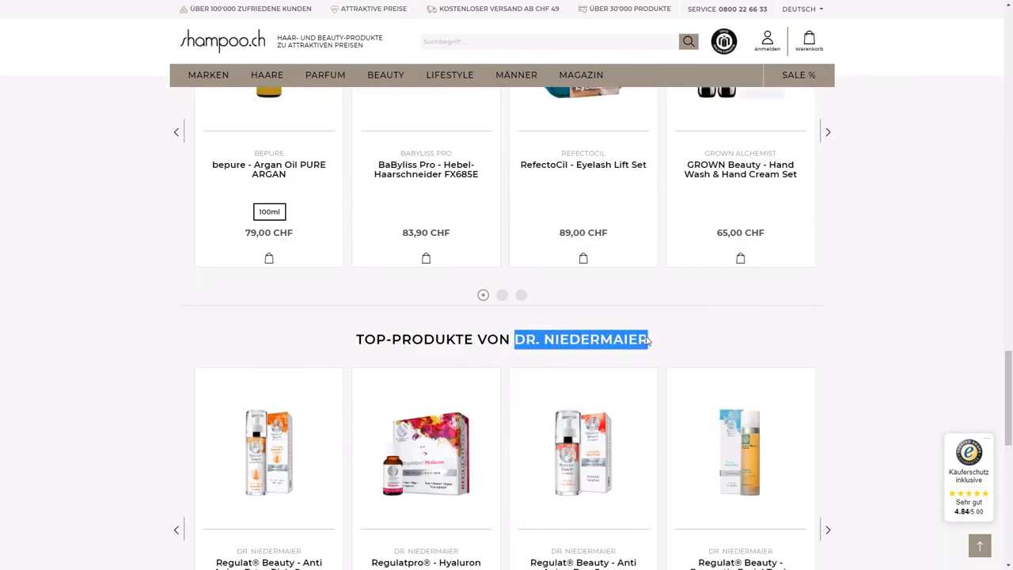
pyautogui.click(569, 341)
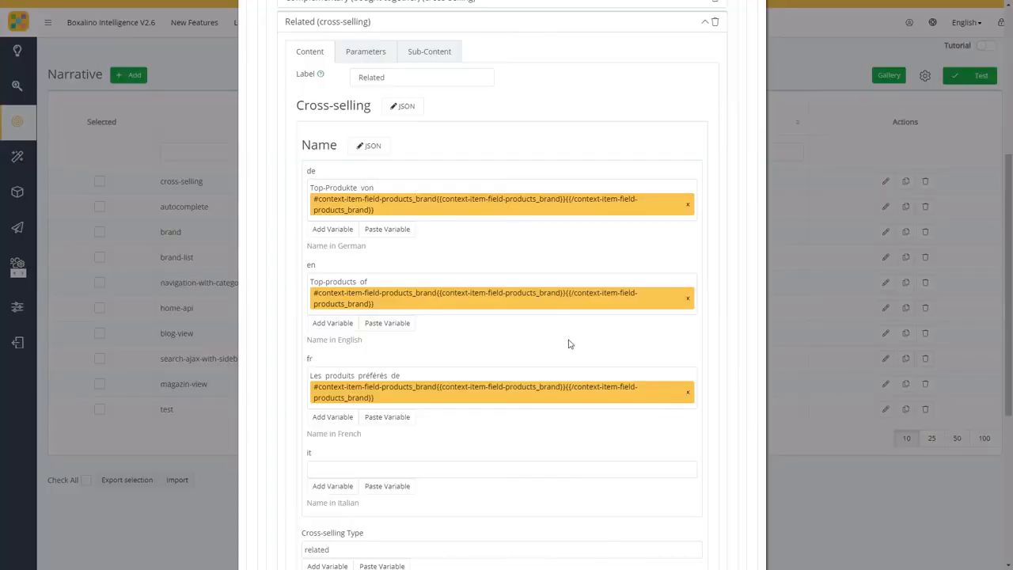
# Collapse the Related block and close the cross-selling narrative without saving.
pyautogui.scroll(4, 571, 317)
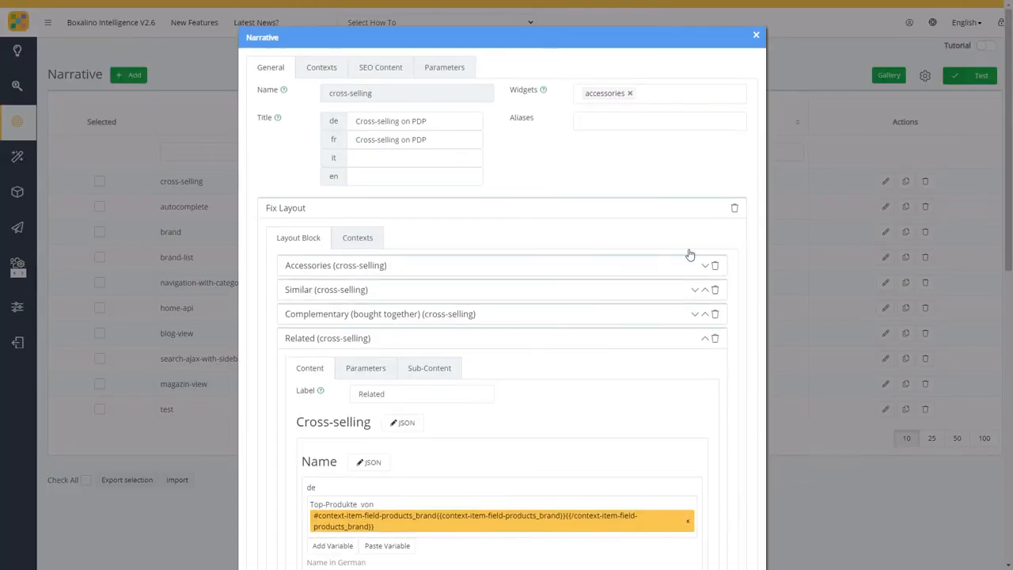
pyautogui.click(312, 341)
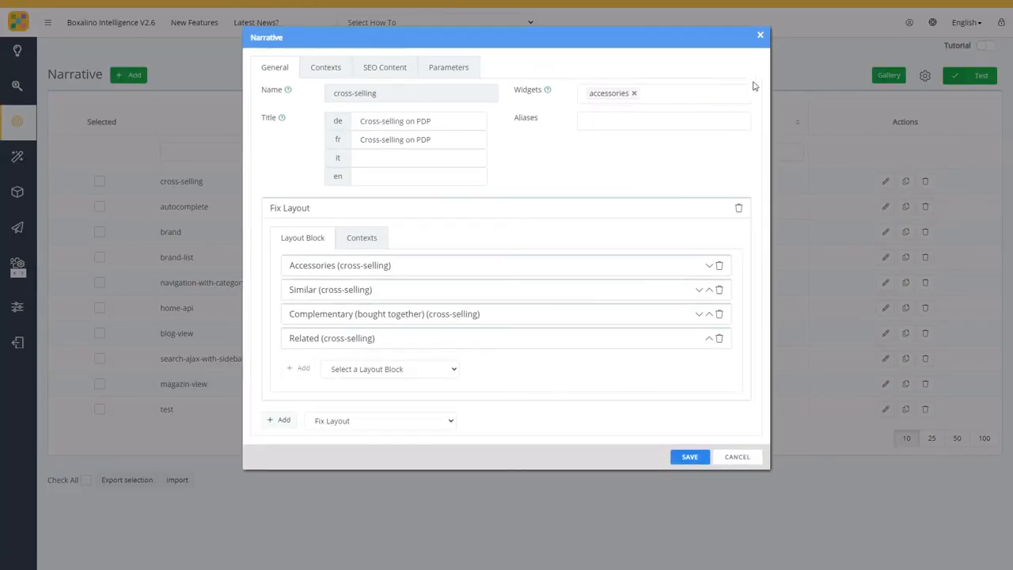
pyautogui.click(760, 37)
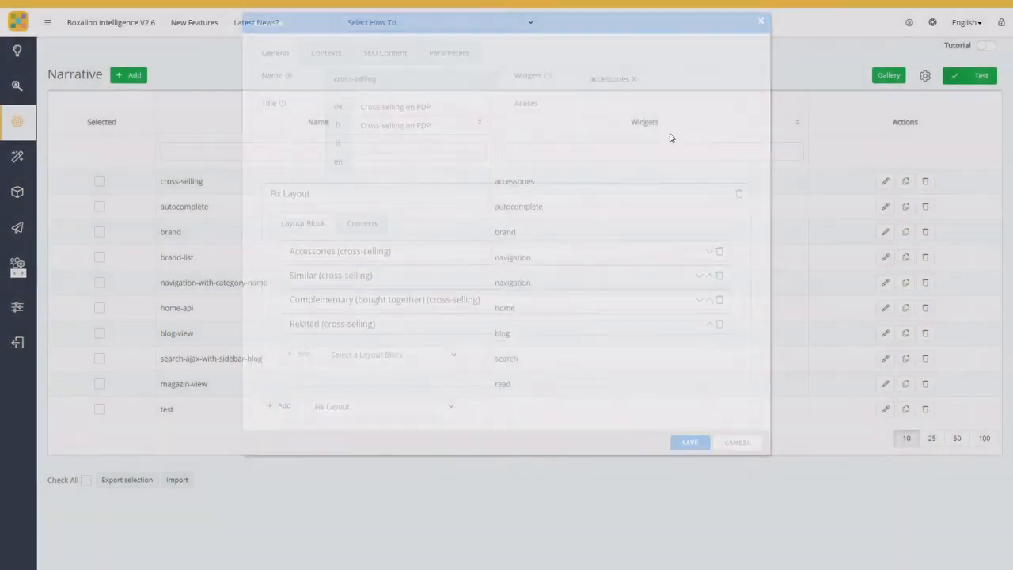